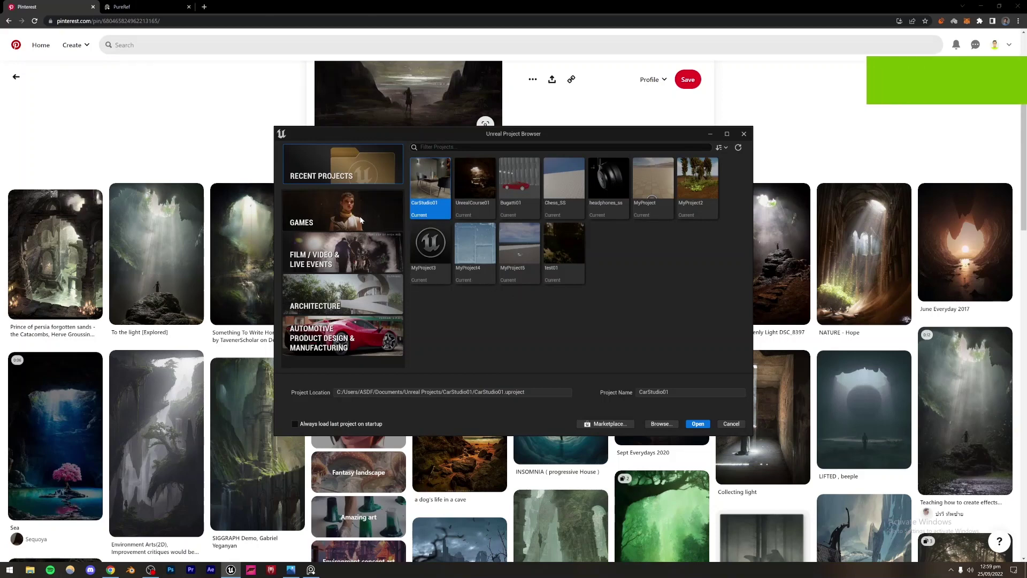
Step: Create a new Blank Games project named cave_SS with Raytracing enabled
{"action": "left_click", "coordinate": [342, 212]}
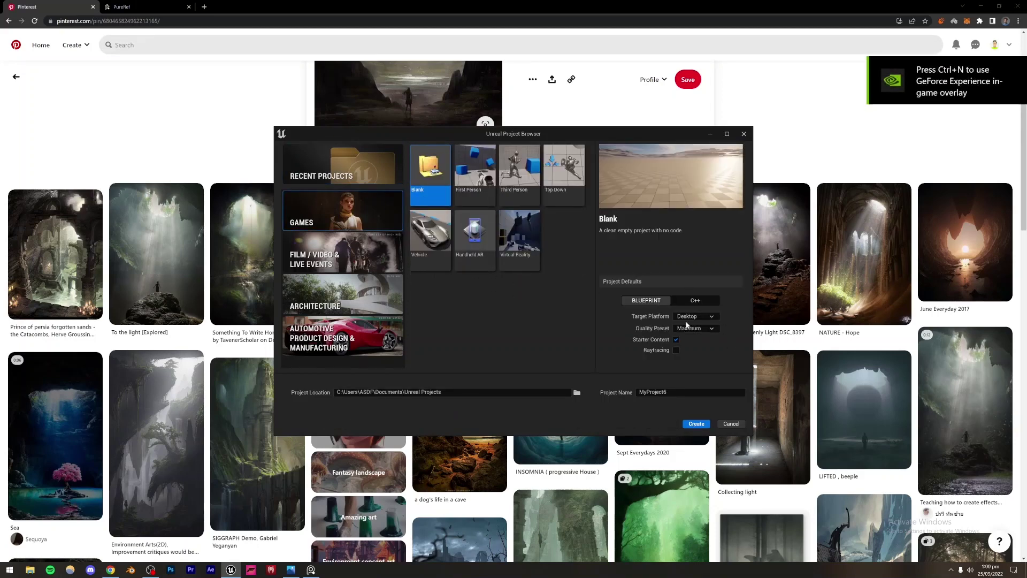
{"action": "left_click", "coordinate": [675, 351]}
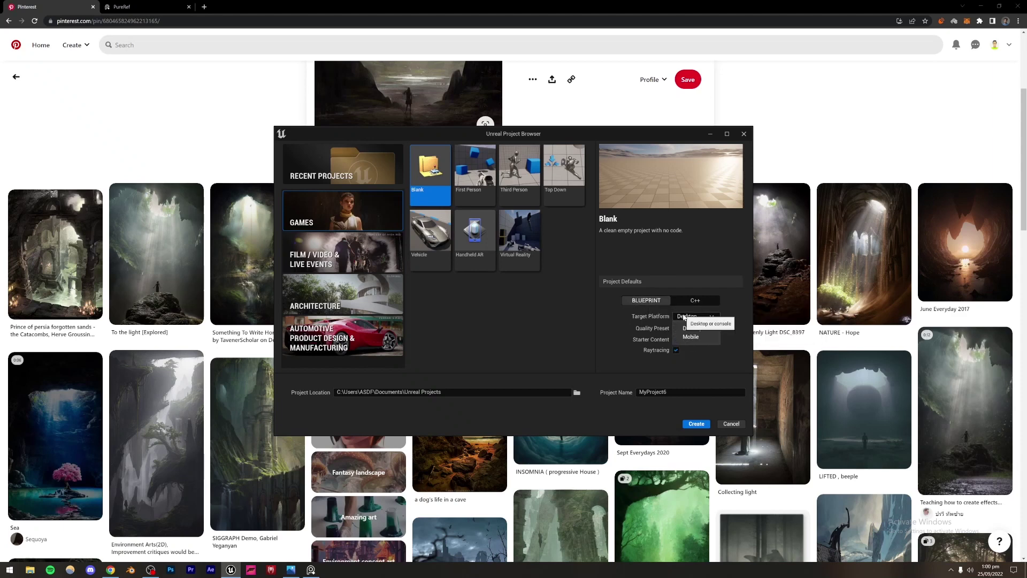
{"action": "key", "text": "BackSpace"}
{"action": "key", "text": "BackSpace"}
{"action": "key", "text": "BackSpace"}
{"action": "key", "text": "BackSpace"}
{"action": "key", "text": "BackSpace"}
{"action": "key", "text": "BackSpace"}
{"action": "key", "text": "BackSpace"}
{"action": "key", "text": "BackSpace"}
{"action": "key", "text": "BackSpace"}
{"action": "key", "text": "BackSpace"}
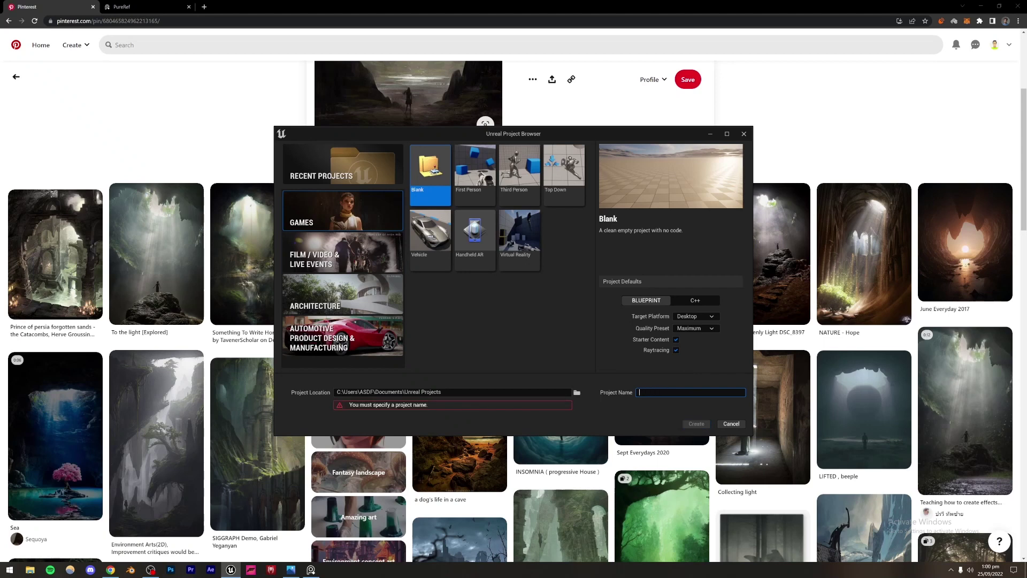
{"action": "type", "text": "cave_SS"}
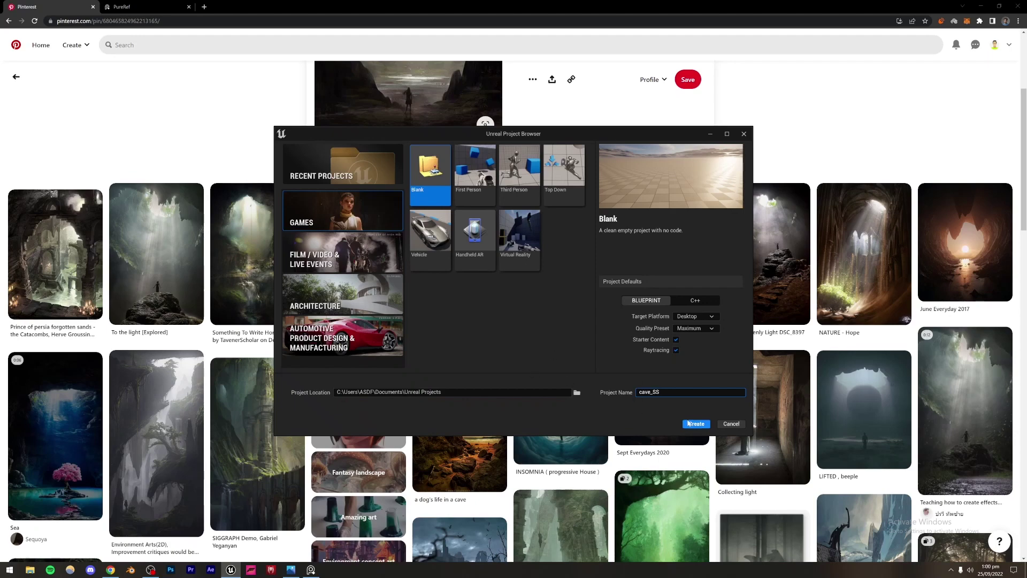
{"action": "left_click", "coordinate": [694, 423]}
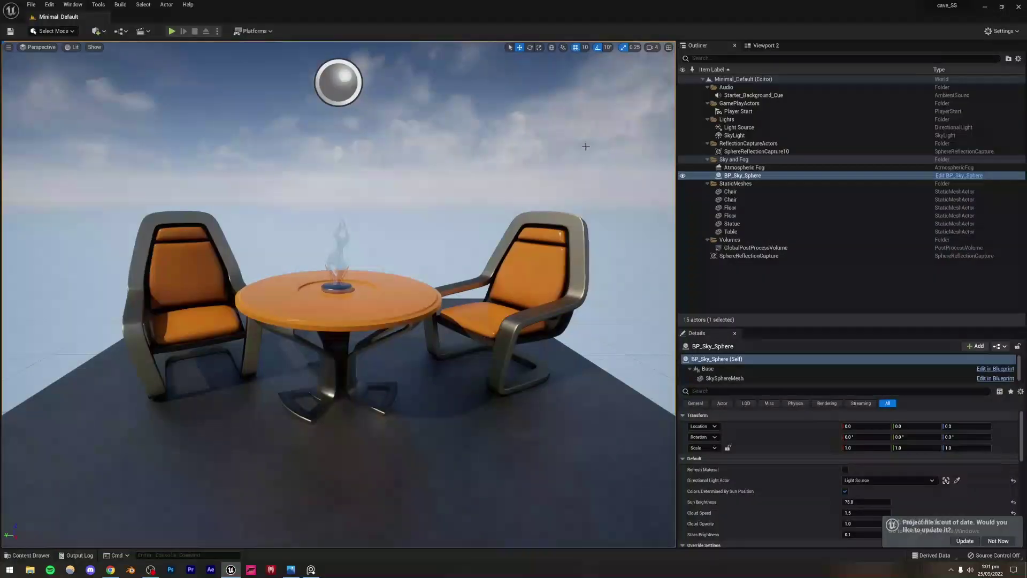
Step: Delete all actors from the default level, including the Light Source referenced by BP_Sky_Sphere
{"action": "key", "text": "s"}
{"action": "right_click_drag", "start_coordinate": [415, 262], "coordinate": [471, 305]}
{"action": "key", "text": "a"}
{"action": "left_click", "coordinate": [764, 311]}
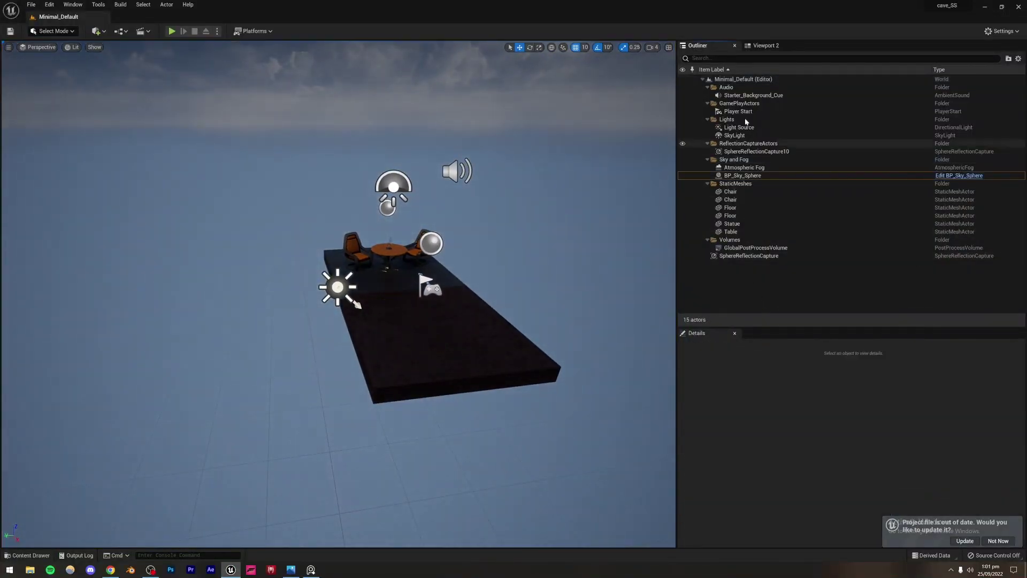
{"action": "left_click", "coordinate": [727, 87]}
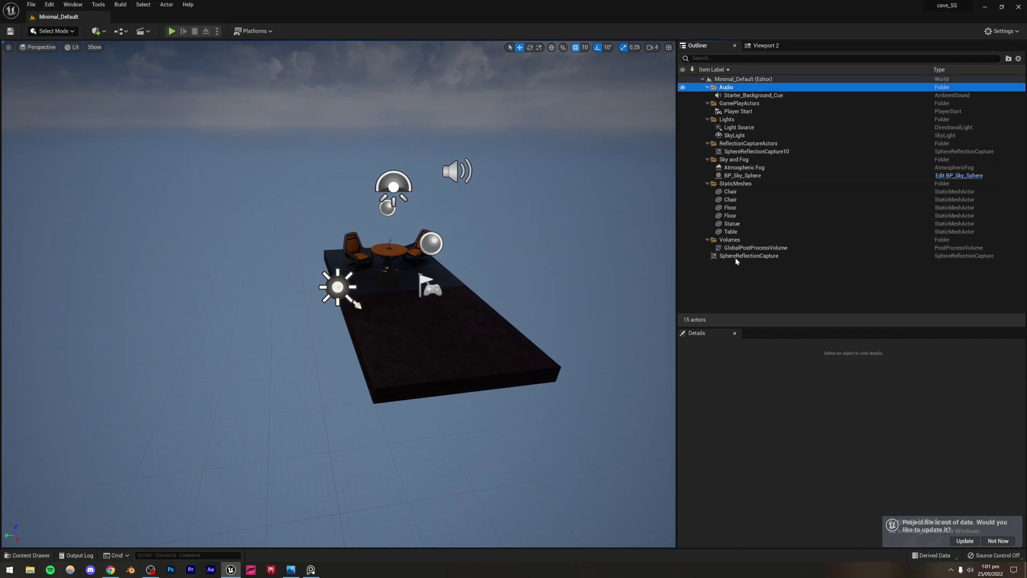
{"action": "key", "text": "ctrl+a"}
{"action": "key", "text": "Delete"}
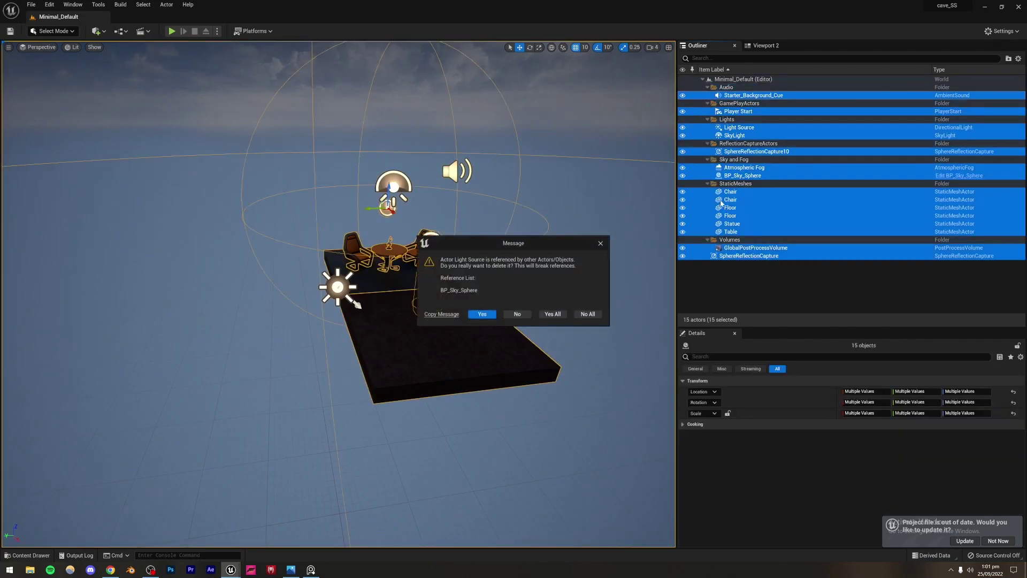
{"action": "left_click", "coordinate": [482, 314]}
Step: Delete all the leftover empty folders, from Audio to Volumes, in the Outliner
{"action": "left_click", "coordinate": [726, 88]}
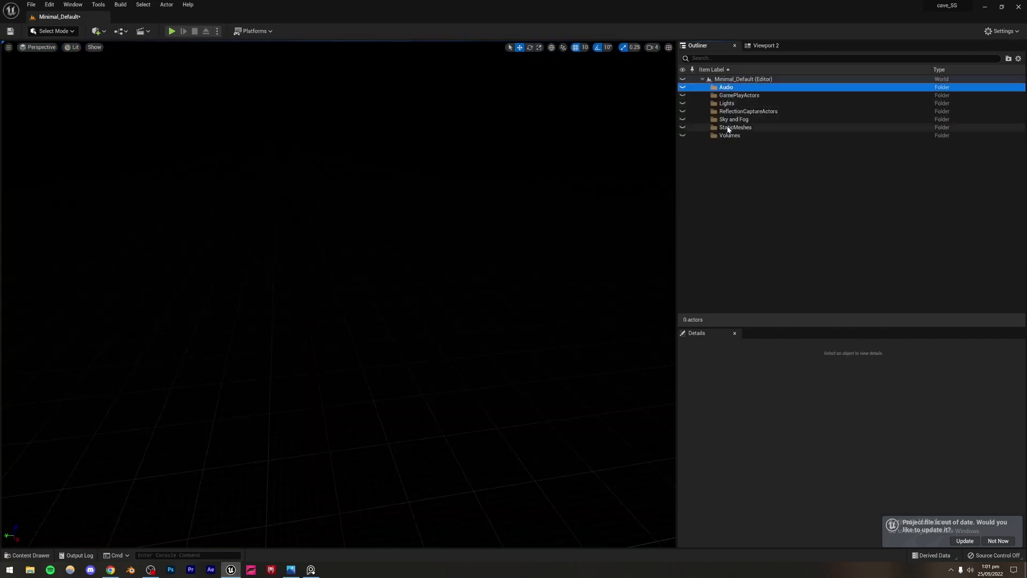
{"action": "left_click", "coordinate": [727, 135], "text": "shift"}
{"action": "key", "text": "Delete"}
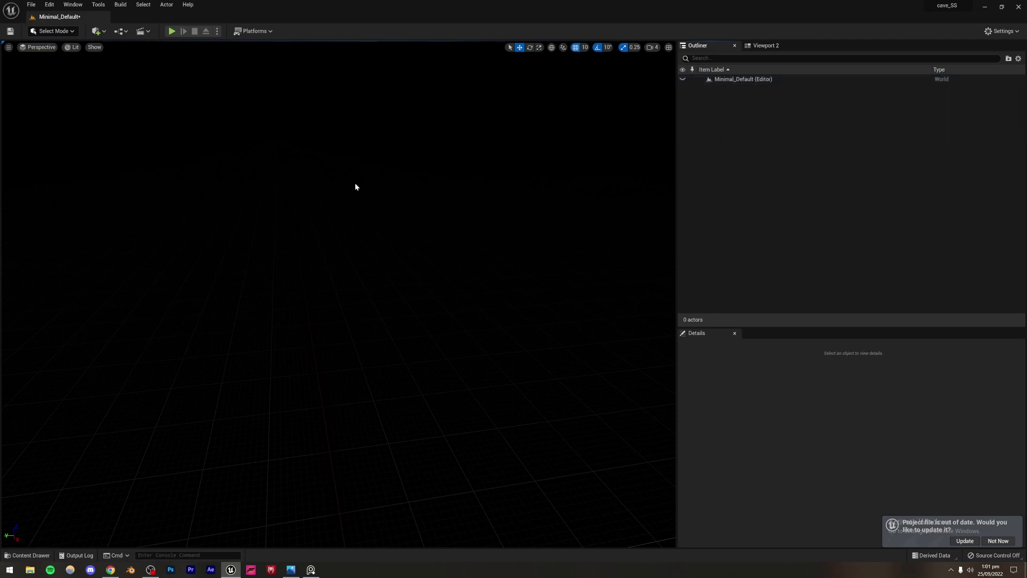
{"action": "right_click_drag", "start_coordinate": [381, 242], "coordinate": [375, 272]}
{"action": "left_click", "coordinate": [31, 5]}
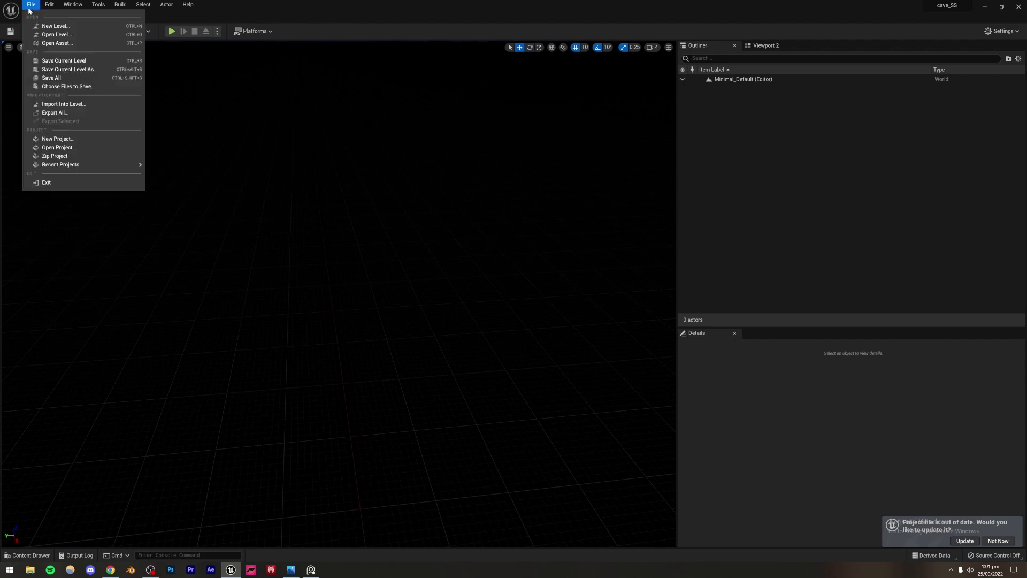
{"action": "left_click", "coordinate": [55, 26]}
{"action": "left_click", "coordinate": [560, 252]}
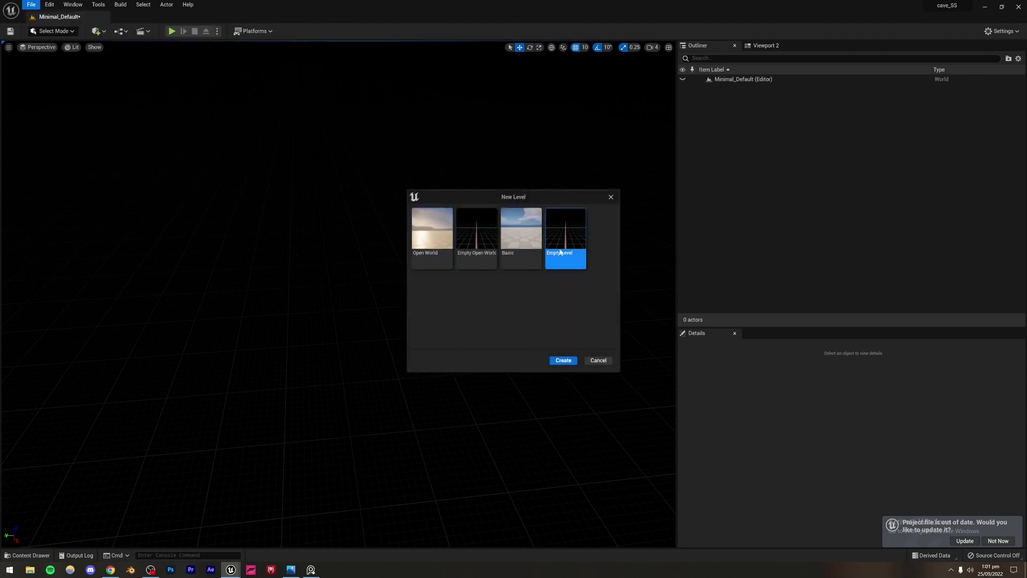
{"action": "left_click", "coordinate": [611, 197]}
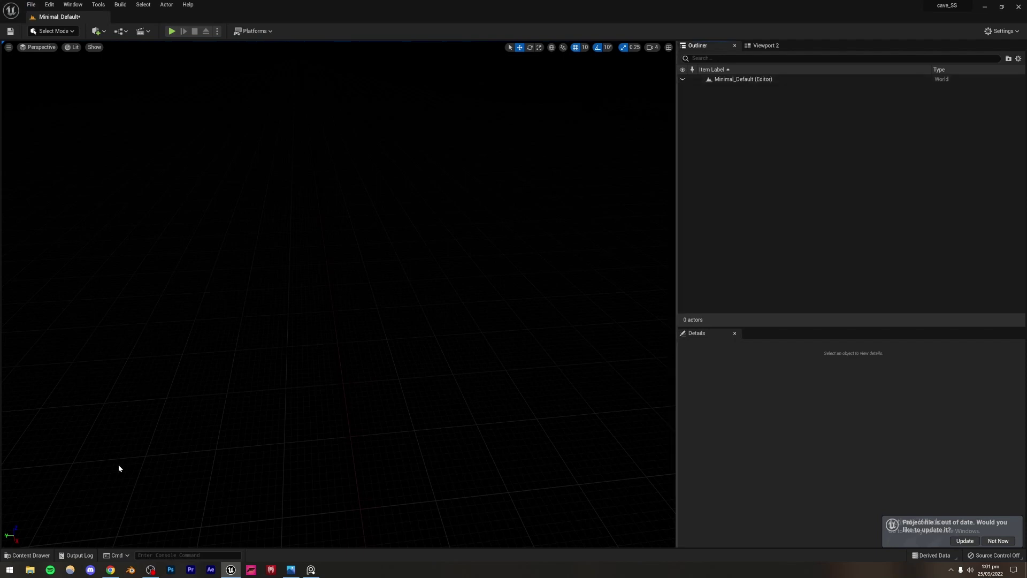
Step: Dock the Content Browser in the layout below the viewport and reduce its height slightly
{"action": "left_click", "coordinate": [25, 556]}
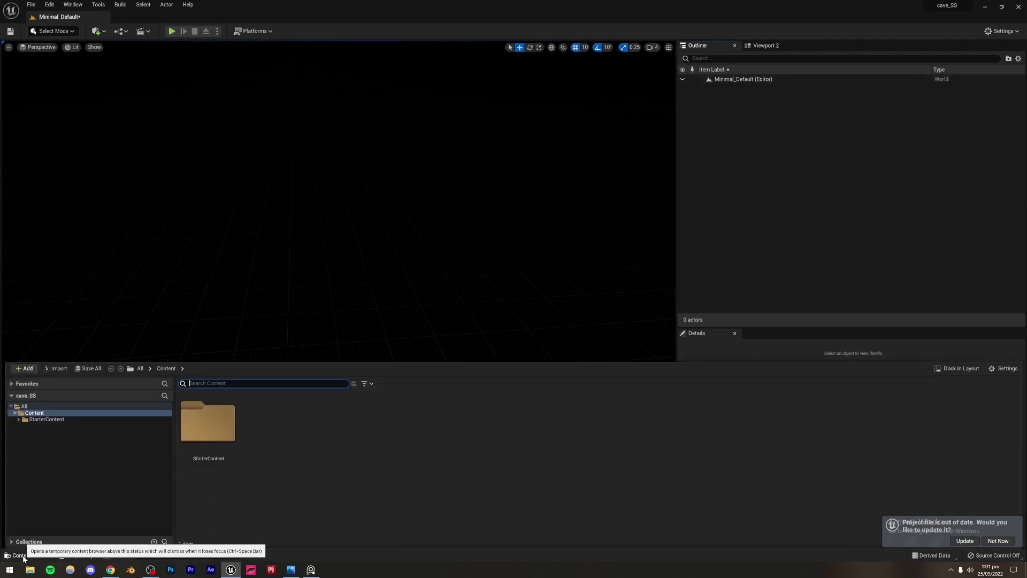
{"action": "left_click", "coordinate": [957, 368]}
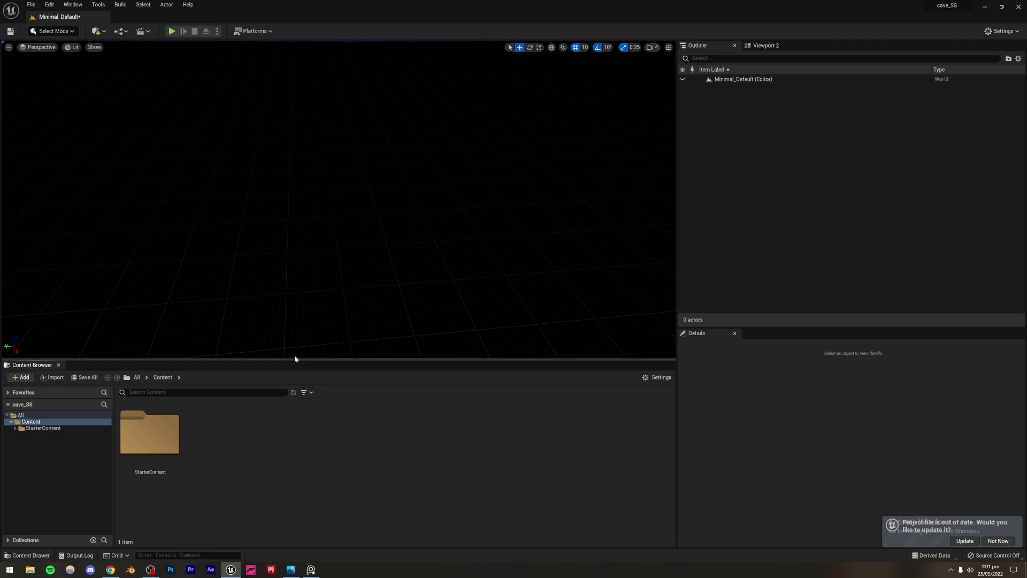
{"action": "left_click_drag", "start_coordinate": [294, 359], "coordinate": [294, 386]}
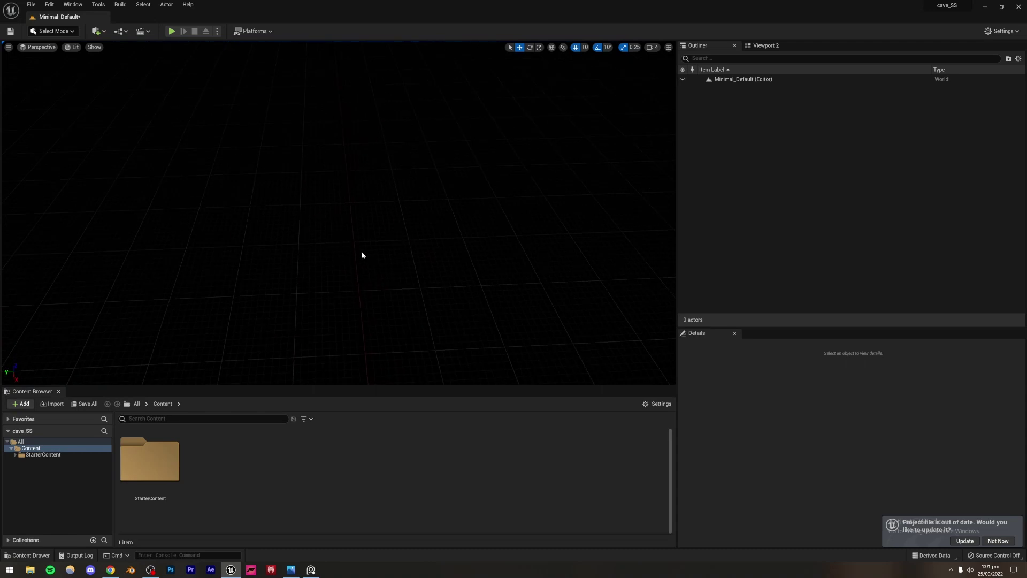
Step: Create a sky light, atmospheric light 0, sky atmosphere, volumetric cloud and height fog with the Env. Light Mixer
{"action": "left_click", "coordinate": [78, 8]}
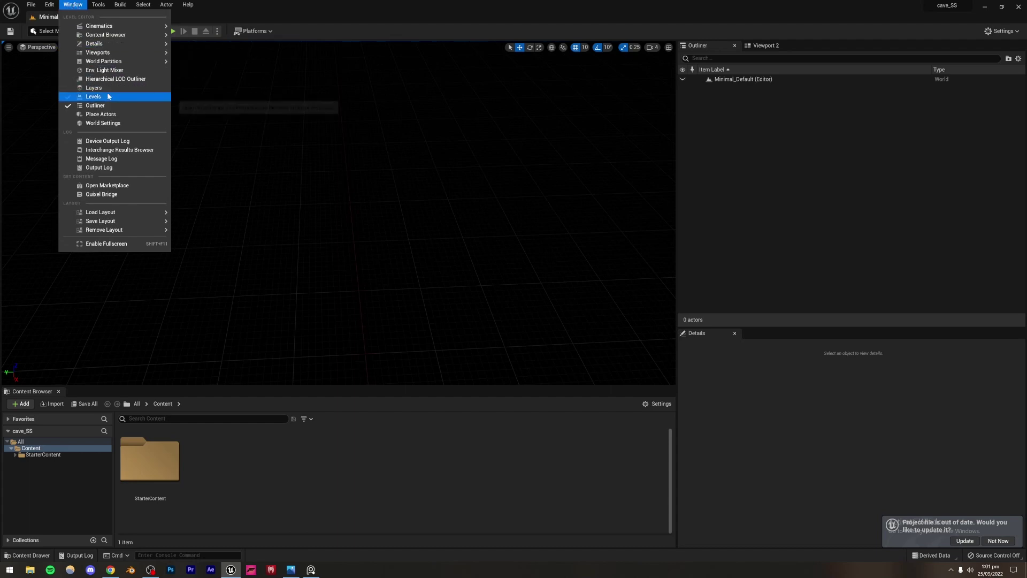
{"action": "left_click", "coordinate": [99, 71]}
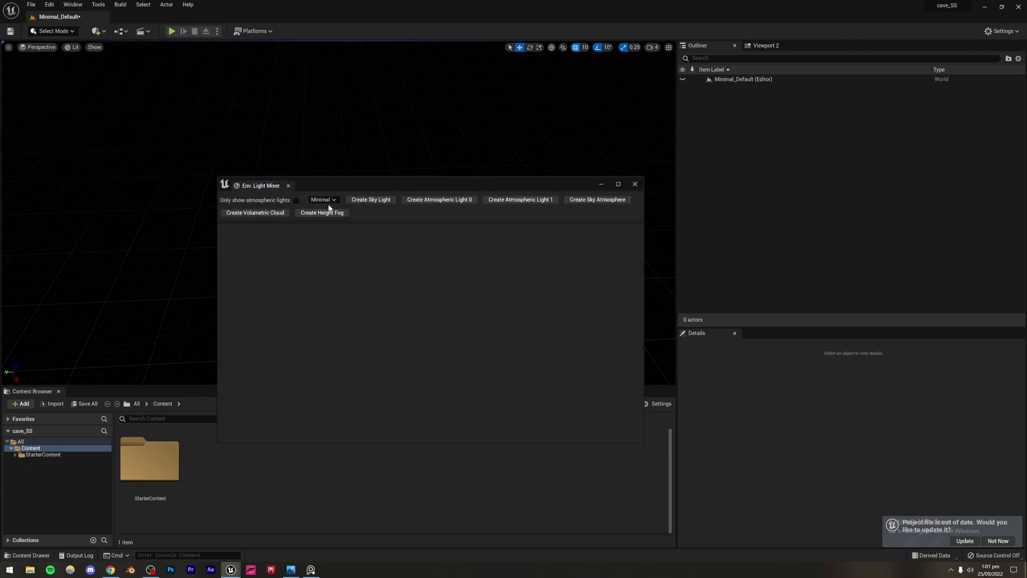
{"action": "left_click", "coordinate": [355, 201]}
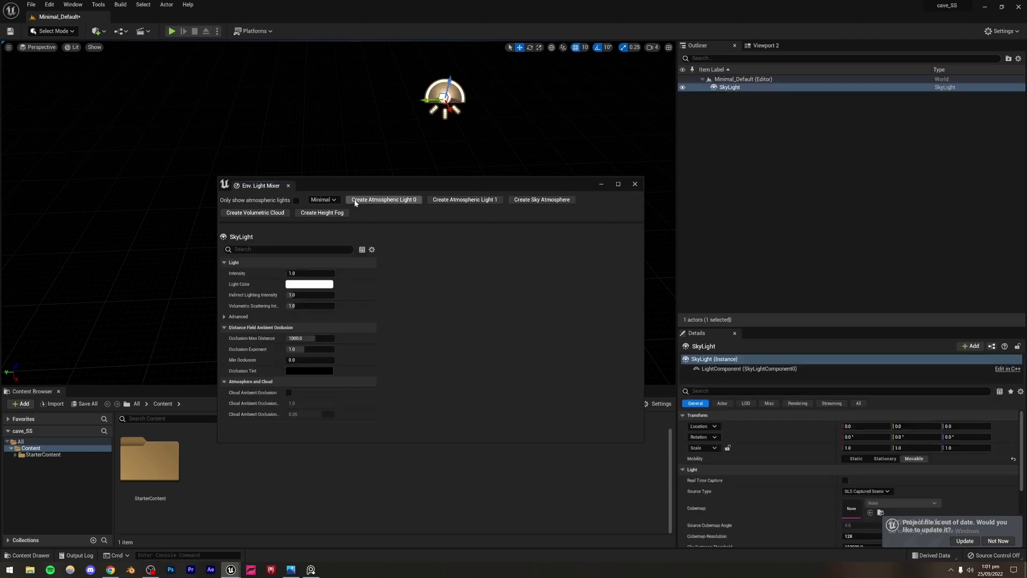
{"action": "left_click", "coordinate": [371, 200]}
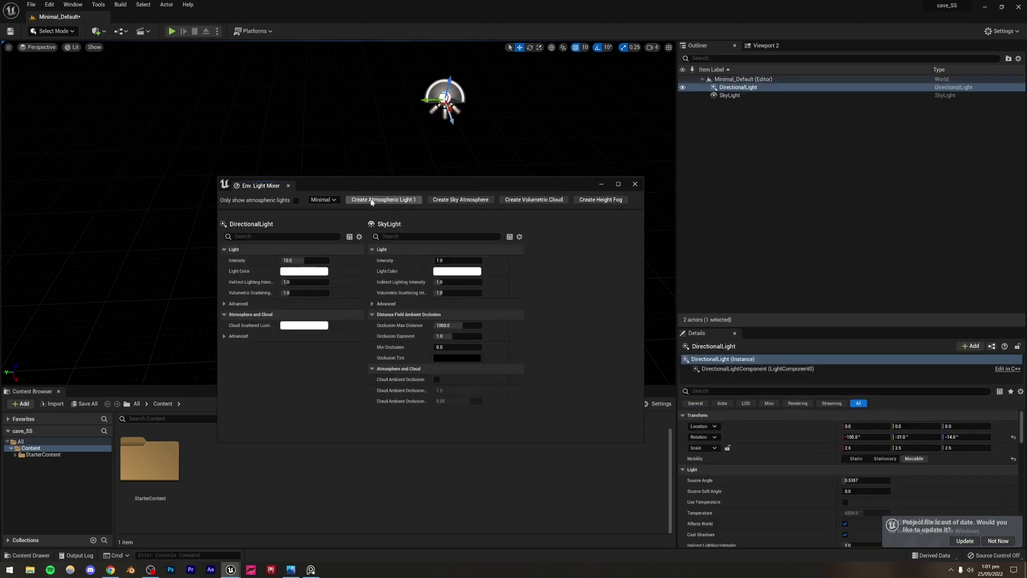
{"action": "left_click", "coordinate": [454, 201]}
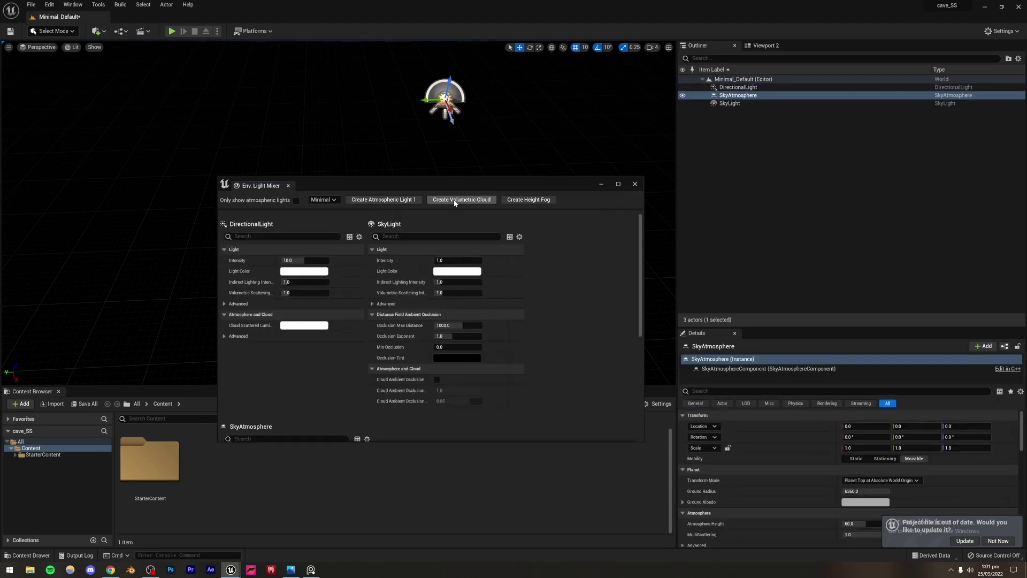
{"action": "left_click", "coordinate": [454, 201]}
{"action": "left_click", "coordinate": [454, 200]}
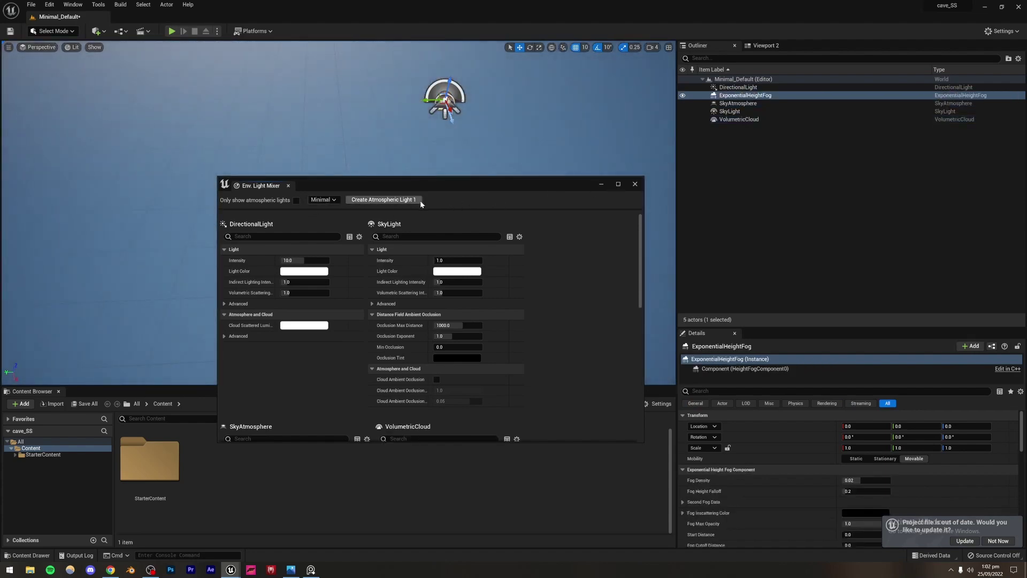
{"action": "left_click", "coordinate": [635, 184]}
{"action": "left_click", "coordinate": [717, 195]}
Step: Add a Cube shape to the level near the light actors
{"action": "right_click_drag", "start_coordinate": [479, 234], "coordinate": [888, 268]}
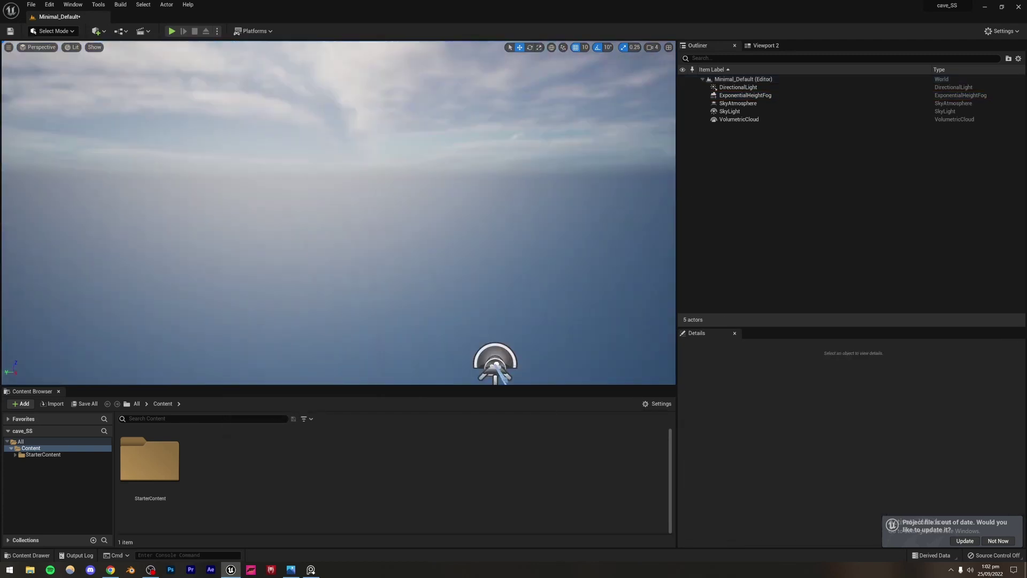
{"action": "mouse_move", "coordinate": [495, 211]}
{"action": "right_mouse_down"}
{"action": "mouse_move", "coordinate": [495, 222]}
{"action": "mouse_move", "coordinate": [503, 203]}
{"action": "mouse_move", "coordinate": [506, 214]}
{"action": "right_mouse_up"}
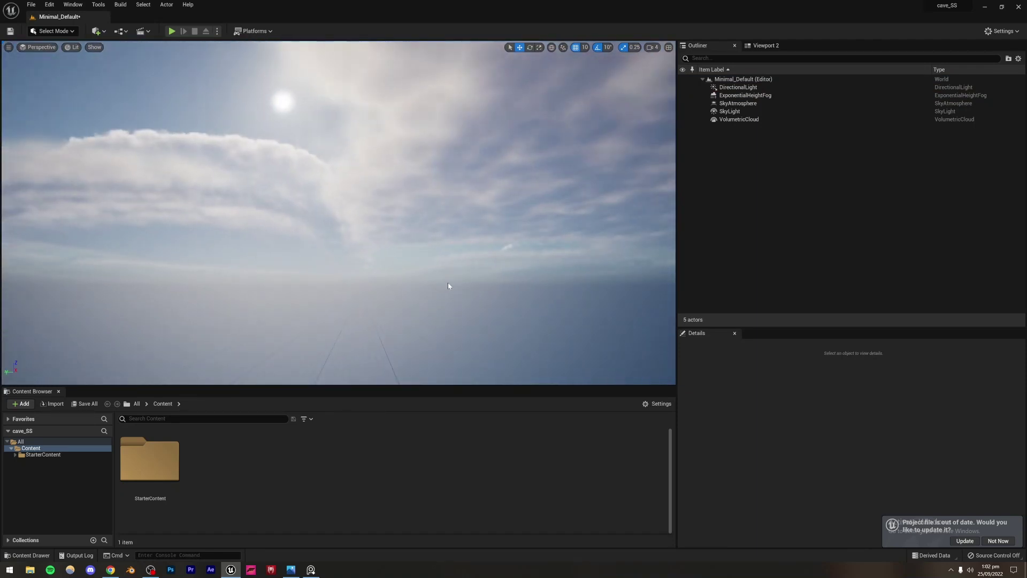
{"action": "mouse_move", "coordinate": [448, 285]}
{"action": "right_mouse_down"}
{"action": "mouse_move", "coordinate": [444, 302]}
{"action": "mouse_move", "coordinate": [448, 285]}
{"action": "right_mouse_up"}
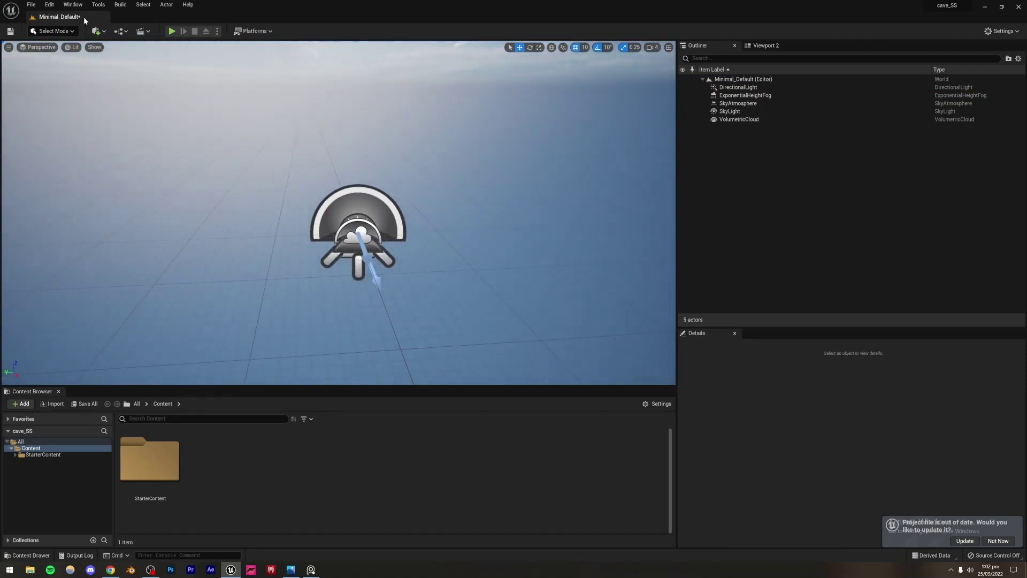
{"action": "left_click", "coordinate": [99, 32]}
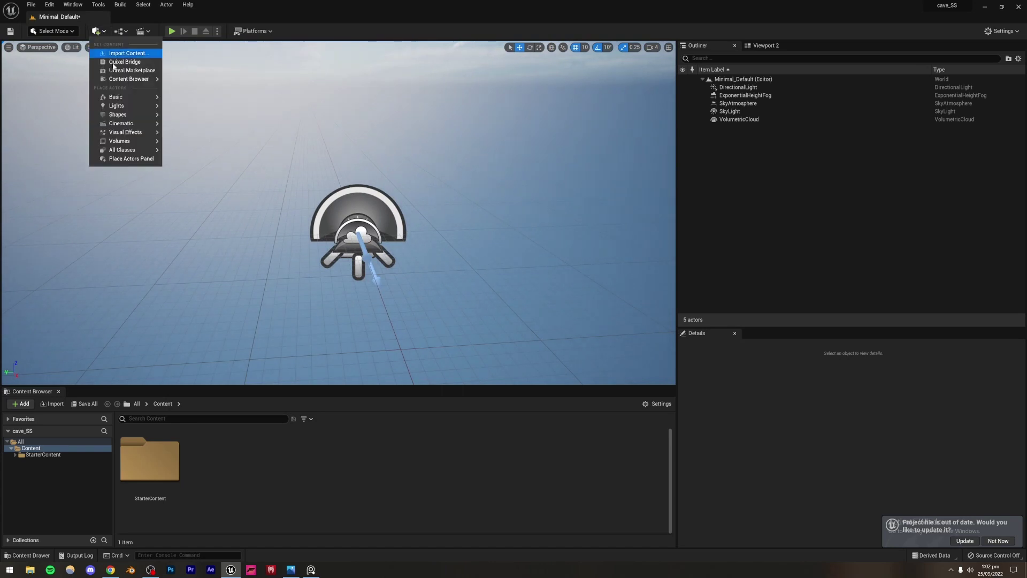
{"action": "mouse_move", "coordinate": [123, 115]}
{"action": "left_click", "coordinate": [193, 117]}
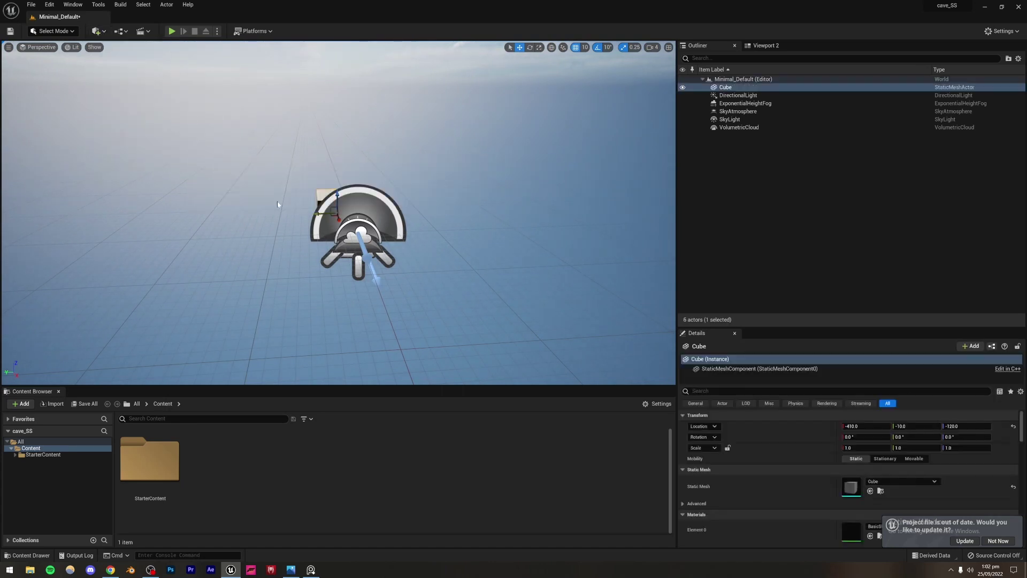
{"action": "right_click_drag", "start_coordinate": [364, 234], "coordinate": [351, 203]}
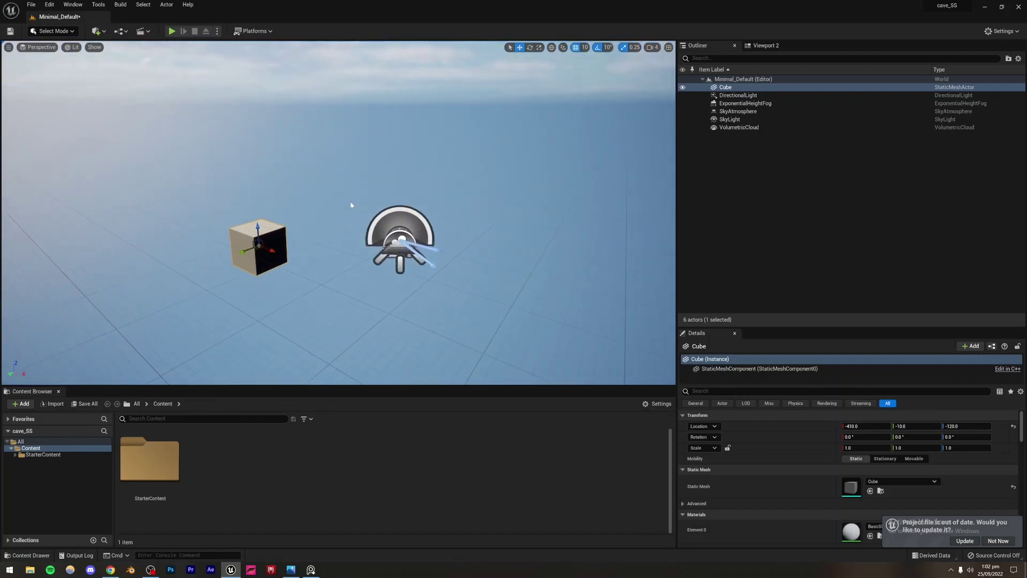
Step: Scale the cube into a thin floor slab, about 86.25 in X and Y and 0.25 in Z
{"action": "left_click", "coordinate": [538, 47]}
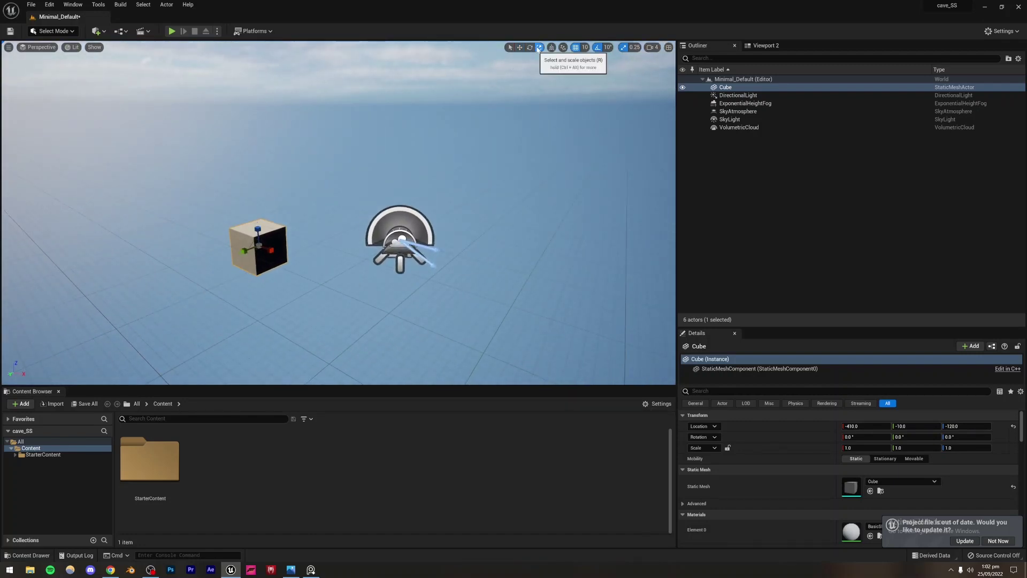
{"action": "left_click_drag", "start_coordinate": [257, 226], "coordinate": [258, 241]}
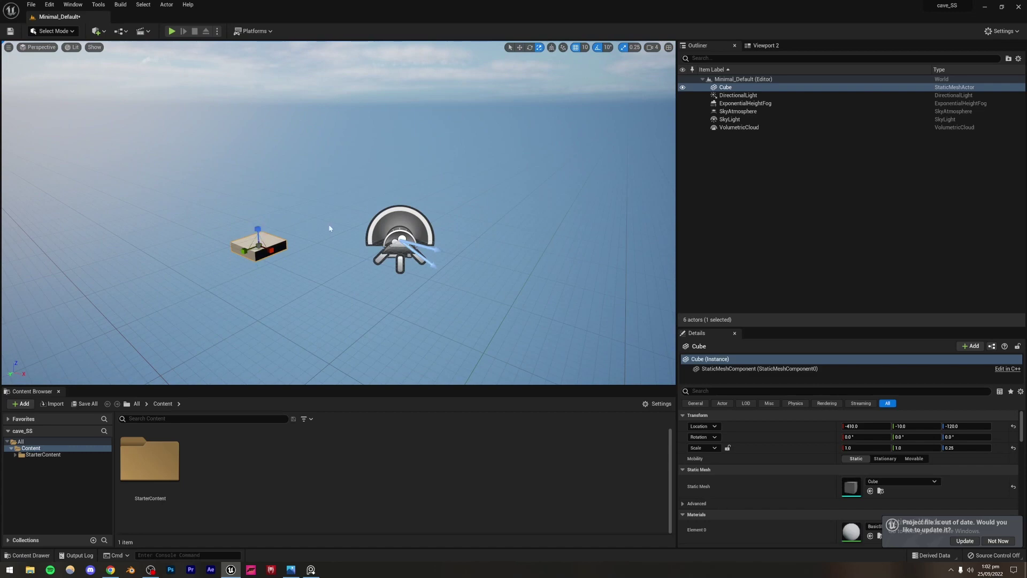
{"action": "key", "text": "s"}
{"action": "right_click_drag", "start_coordinate": [330, 227], "coordinate": [306, 248]}
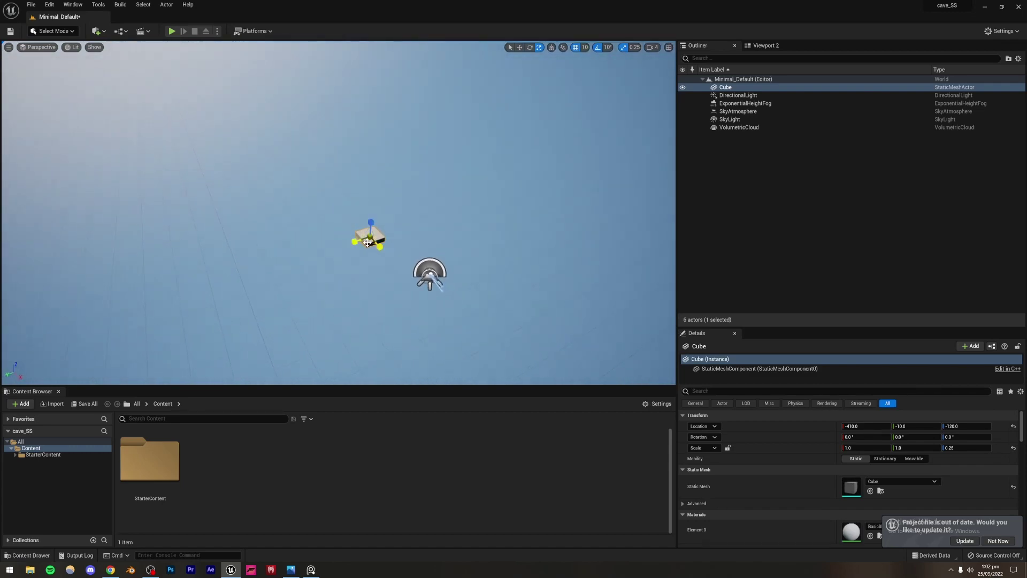
{"action": "left_click_drag", "start_coordinate": [367, 242], "coordinate": [324, 255]}
{"action": "scroll", "coordinate": [325, 254], "scroll_direction": "down", "scroll_amount": 5}
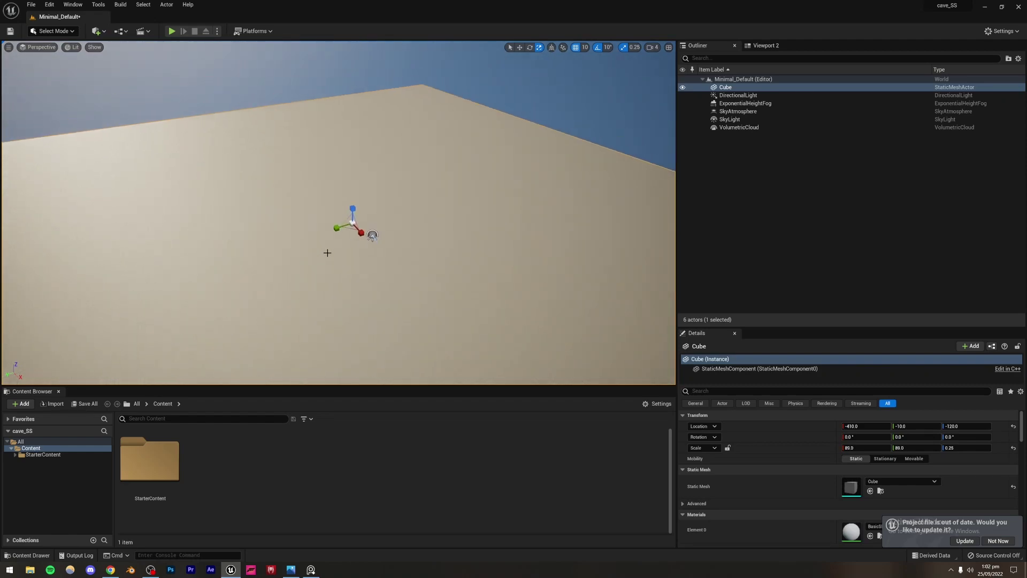
{"action": "scroll", "coordinate": [327, 252], "scroll_direction": "down", "scroll_amount": 6}
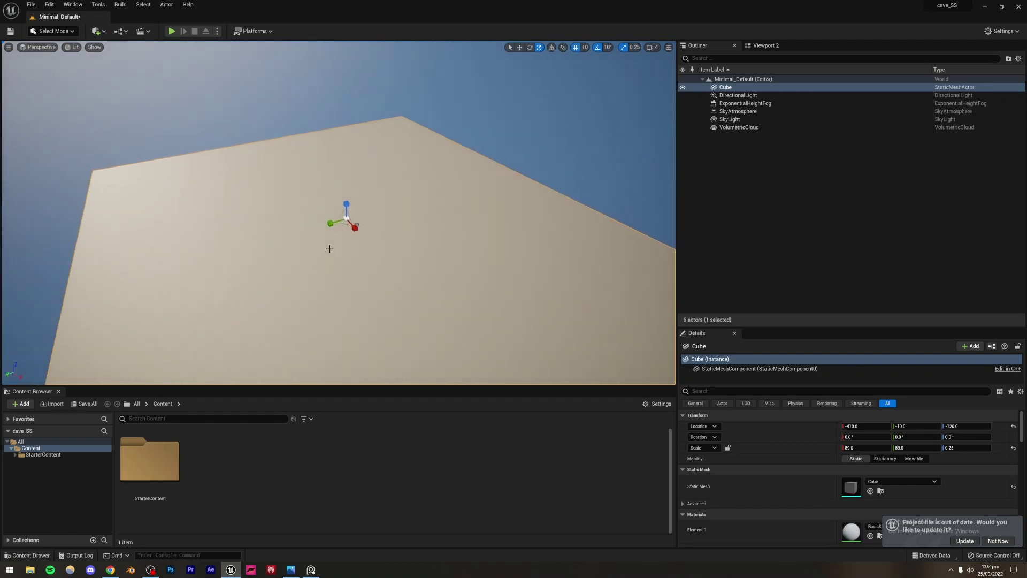
{"action": "scroll", "coordinate": [331, 247], "scroll_direction": "down", "scroll_amount": 2}
{"action": "scroll", "coordinate": [342, 223], "scroll_direction": "down", "scroll_amount": 2}
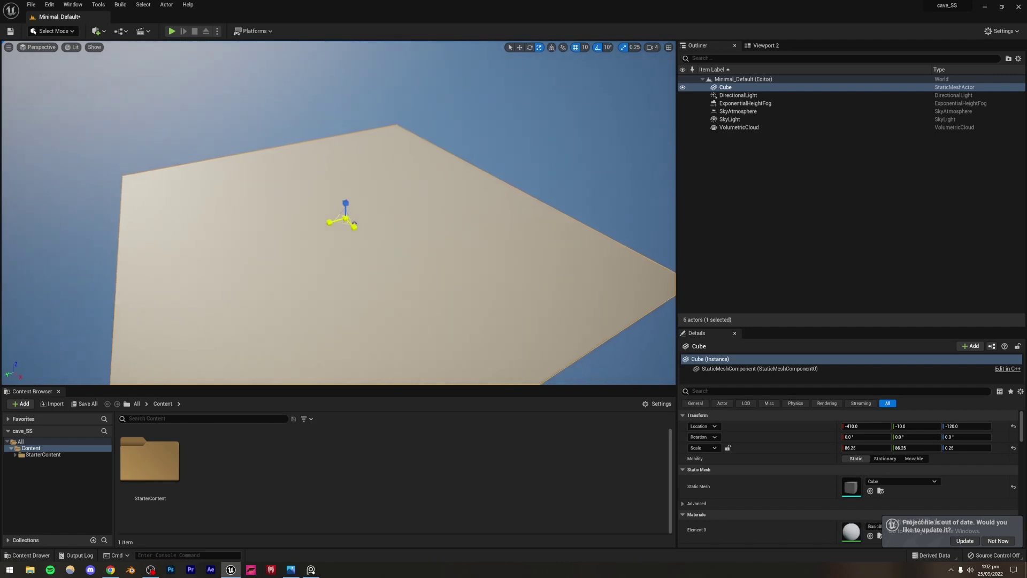
{"action": "left_click", "coordinate": [600, 149]}
{"action": "scroll", "coordinate": [355, 222], "scroll_direction": "up", "scroll_amount": 6}
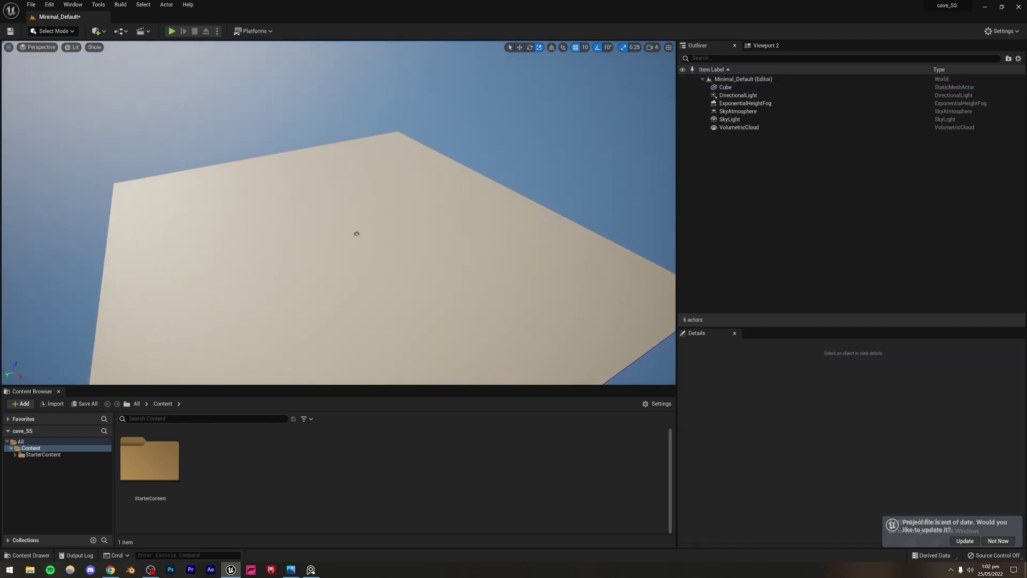
Step: Scale the floor slab down evenly to about 52.75 in X and Y
{"action": "key", "text": "w"}
{"action": "right_click_drag", "start_coordinate": [356, 221], "coordinate": [357, 126]}
{"action": "right_click_drag", "start_coordinate": [453, 239], "coordinate": [466, 271]}
{"action": "key", "text": "s"}
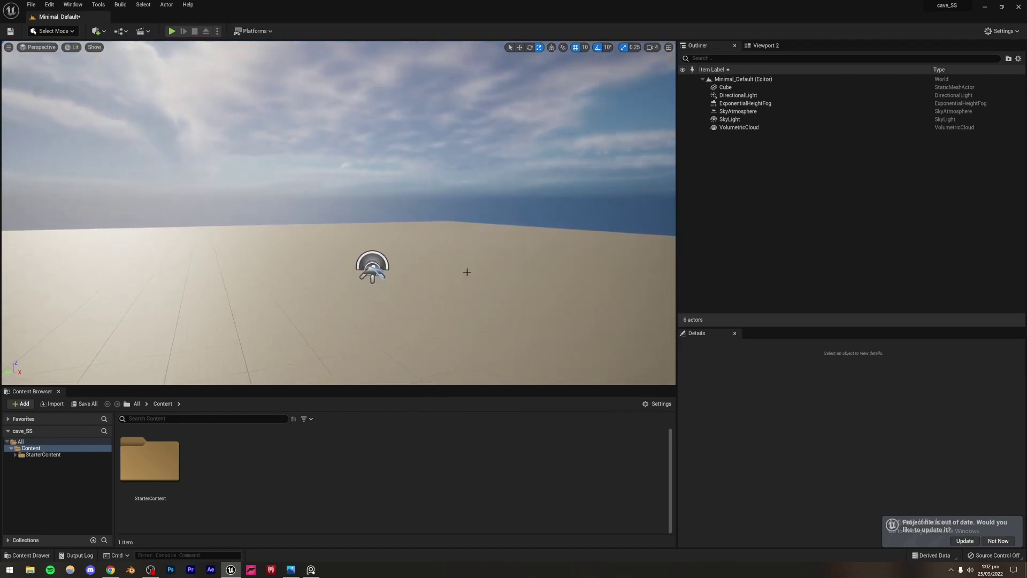
{"action": "left_click", "coordinate": [465, 270]}
{"action": "right_click_drag", "start_coordinate": [410, 287], "coordinate": [356, 178]}
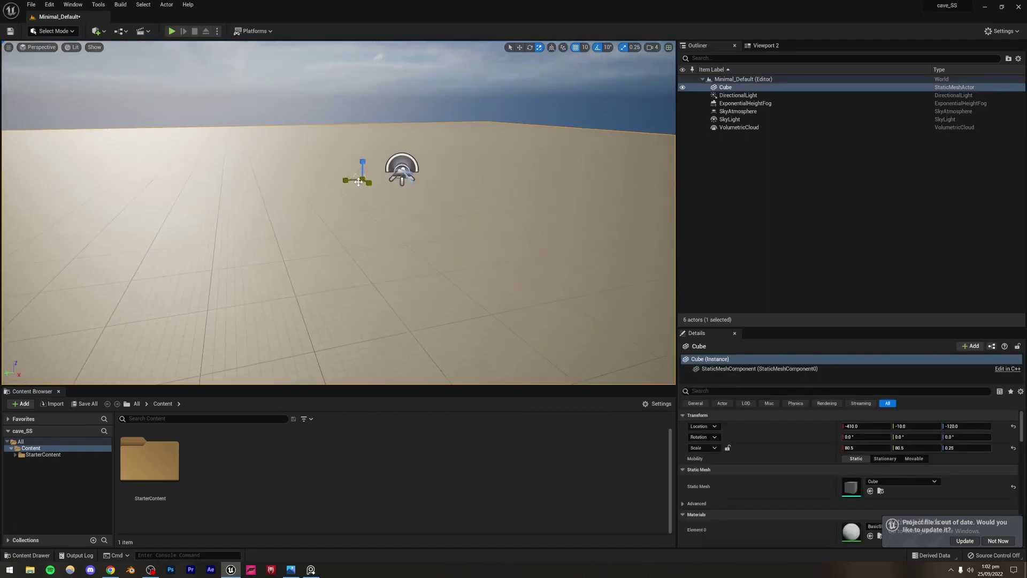
{"action": "mouse_move", "coordinate": [355, 176]}
{"action": "left_mouse_down"}
{"action": "mouse_move", "coordinate": [382, 156]}
{"action": "mouse_move", "coordinate": [372, 163]}
{"action": "left_mouse_up"}
{"action": "right_click_drag", "start_coordinate": [354, 178], "coordinate": [404, 136]}
{"action": "key", "text": "e"}
{"action": "key", "text": "s"}
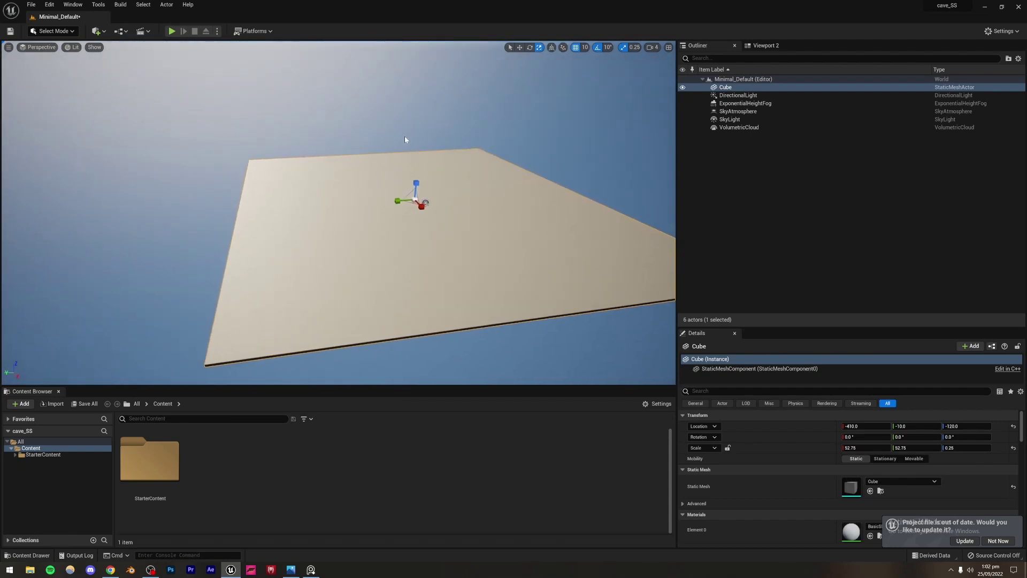
Step: Duplicate the floor slab straight up to a height of about 2120 in Z as a ceiling
{"action": "left_click", "coordinate": [556, 70]}
{"action": "left_click", "coordinate": [479, 226]}
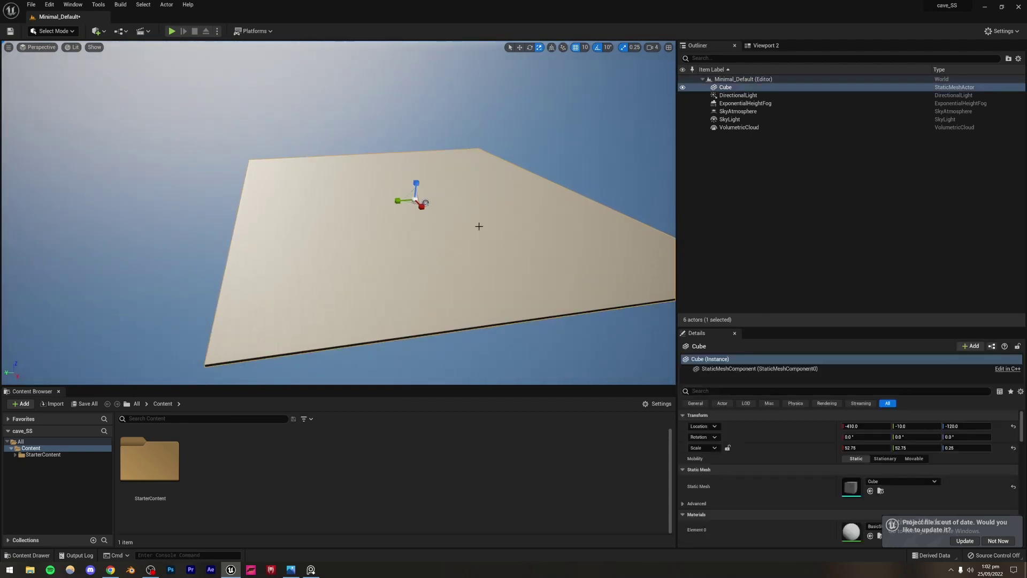
{"action": "left_click", "coordinate": [519, 48]}
{"action": "right_click_drag", "start_coordinate": [423, 193], "coordinate": [443, 224]}
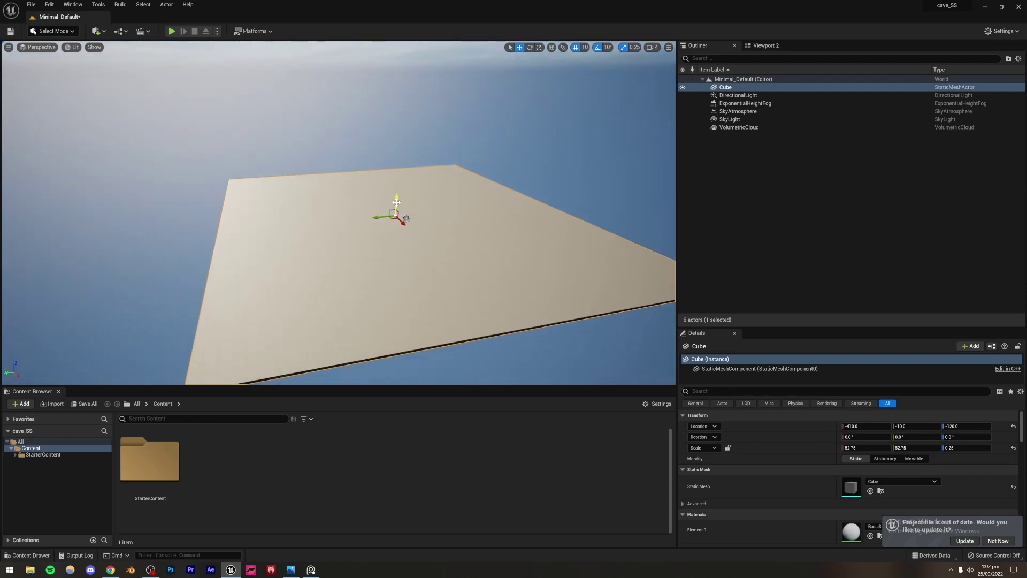
{"action": "left_click_drag", "start_coordinate": [396, 202], "coordinate": [407, 49], "text": "alt"}
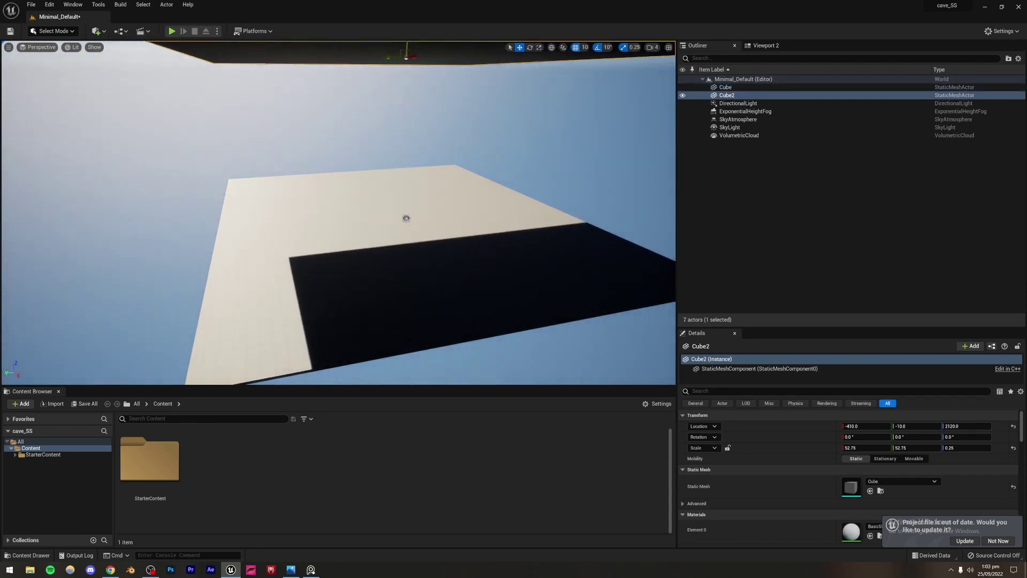
Step: Duplicate the ceiling slab down to about 1050 in Z and rotate the copy 90° so it stands vertically
{"action": "right_click_drag", "start_coordinate": [418, 200], "coordinate": [445, 235]}
{"action": "right_click_drag", "start_coordinate": [434, 177], "coordinate": [434, 140]}
{"action": "left_click_drag", "start_coordinate": [368, 94], "coordinate": [369, 306], "text": "alt"}
{"action": "left_click", "coordinate": [530, 47]}
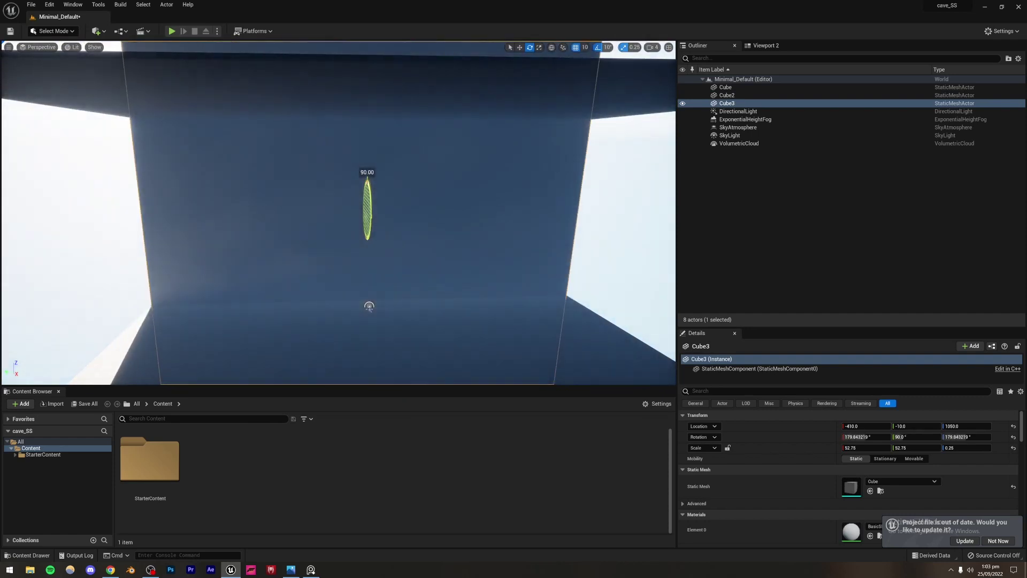
Step: Move the vertical slab to the floor's edge, to about -2780 in X, as the first wall
{"action": "left_click", "coordinate": [520, 47]}
{"action": "right_click_drag", "start_coordinate": [406, 177], "coordinate": [535, 173]}
{"action": "right_click_drag", "start_coordinate": [256, 314], "coordinate": [358, 249]}
{"action": "left_click_drag", "start_coordinate": [350, 166], "coordinate": [180, 185]}
Step: Duplicate the first wall along X to the opposite edge of the floor
{"action": "right_click_drag", "start_coordinate": [337, 227], "coordinate": [315, 182]}
{"action": "scroll", "coordinate": [337, 227], "scroll_direction": "down", "scroll_amount": 3}
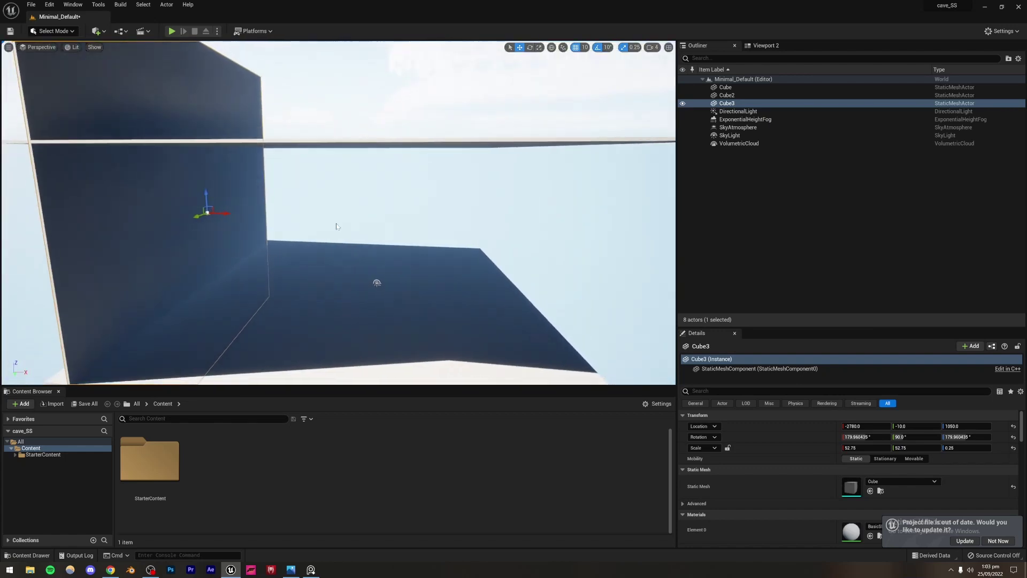
{"action": "left_click_drag", "start_coordinate": [227, 217], "coordinate": [532, 229], "text": "alt"}
{"action": "left_click", "coordinate": [432, 209]}
Step: Duplicate both walls together and rotate the copies so they stand perpendicular to the original pair
{"action": "right_click_drag", "start_coordinate": [431, 210], "coordinate": [320, 233]}
{"action": "left_click", "coordinate": [320, 192]}
{"action": "left_click", "coordinate": [600, 255], "text": "ctrl"}
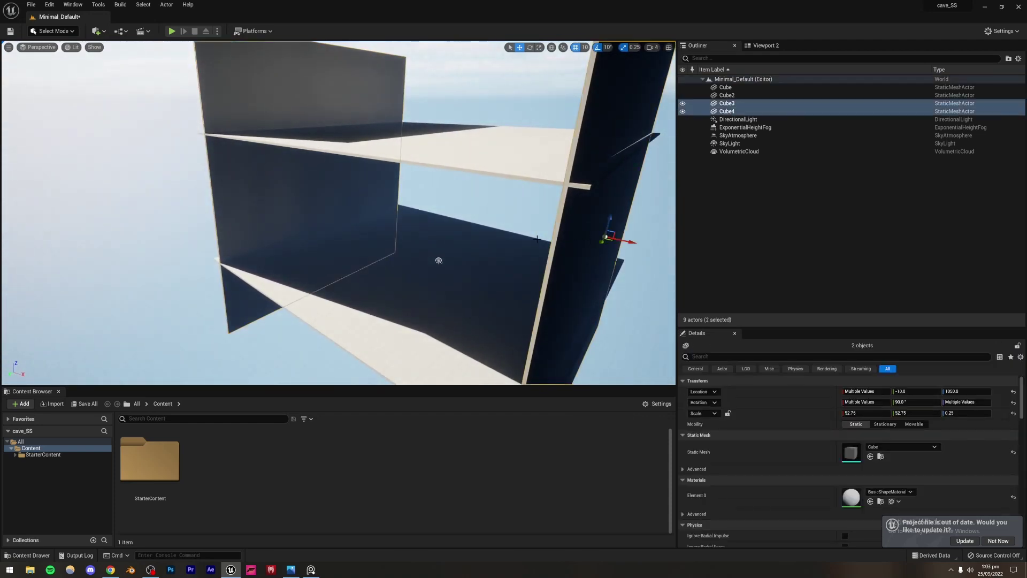
{"action": "mouse_move", "coordinate": [625, 241]}
{"action": "left_mouse_down", "text": "alt"}
{"action": "mouse_move", "coordinate": [578, 229]}
{"action": "mouse_move", "coordinate": [621, 250]}
{"action": "left_mouse_up", "text": "alt"}
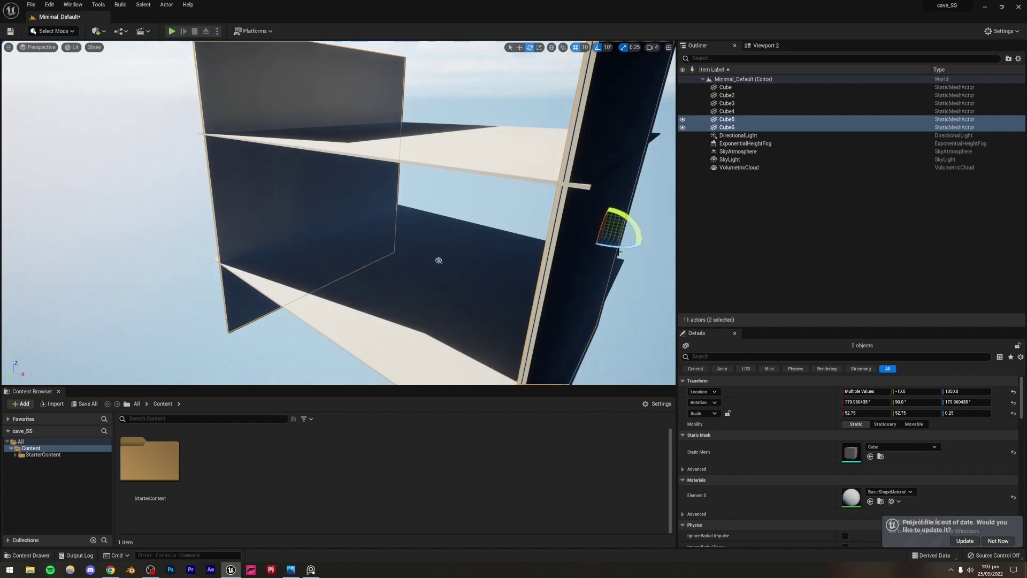
{"action": "mouse_move", "coordinate": [618, 250]}
{"action": "left_mouse_down"}
{"action": "mouse_move", "coordinate": [669, 254]}
{"action": "mouse_move", "coordinate": [575, 245]}
{"action": "mouse_move", "coordinate": [634, 239]}
{"action": "left_mouse_up"}
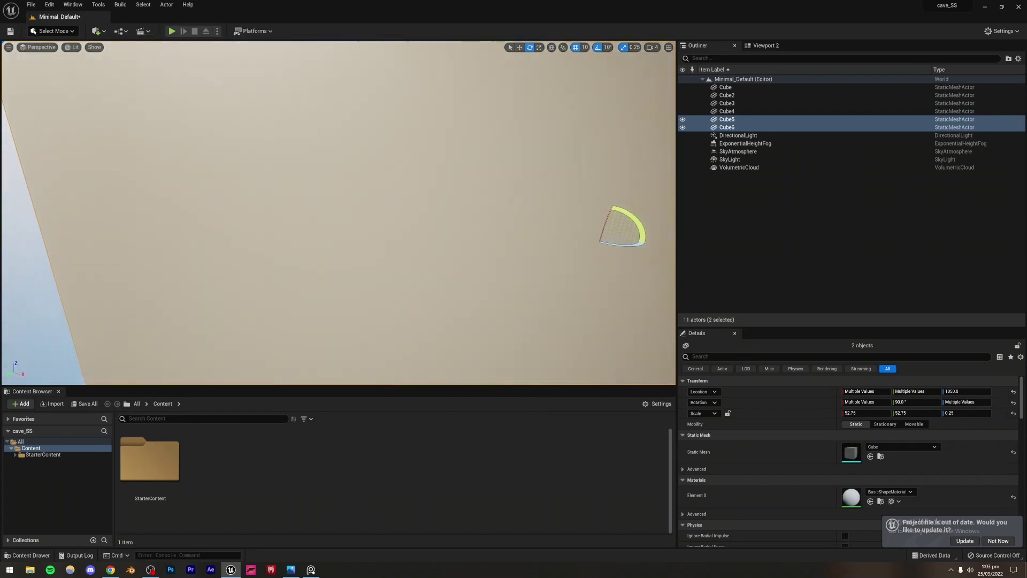
Step: Move the rotated pair of walls onto the open sides of the floor so the four walls enclose the room
{"action": "mouse_move", "coordinate": [634, 239]}
{"action": "right_mouse_down"}
{"action": "mouse_move", "coordinate": [546, 235]}
{"action": "mouse_move", "coordinate": [634, 222]}
{"action": "mouse_move", "coordinate": [647, 209]}
{"action": "mouse_move", "coordinate": [634, 222]}
{"action": "right_mouse_up"}
{"action": "key", "text": "s"}
{"action": "key", "text": "d"}
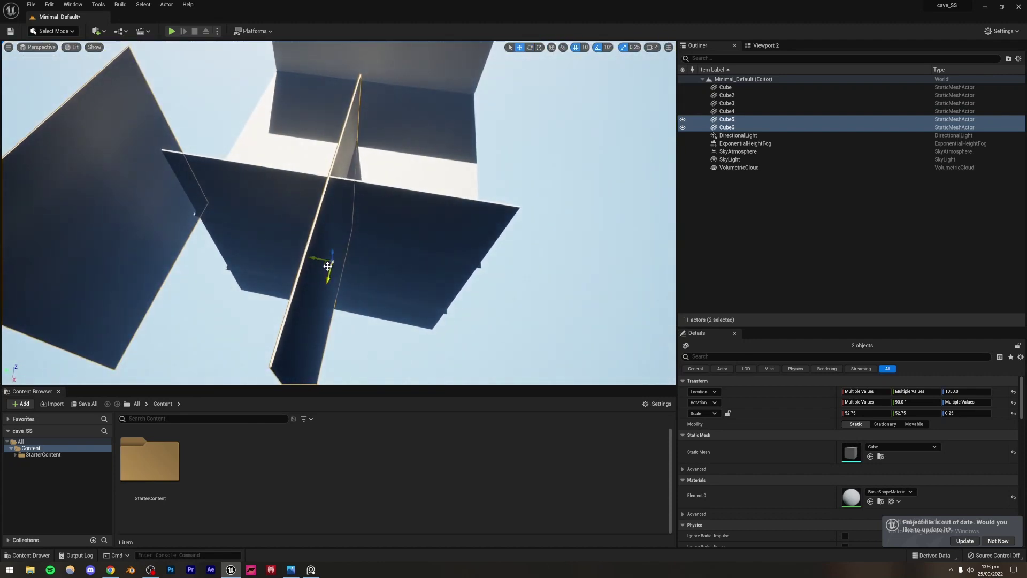
{"action": "left_click_drag", "start_coordinate": [327, 266], "coordinate": [455, 195]}
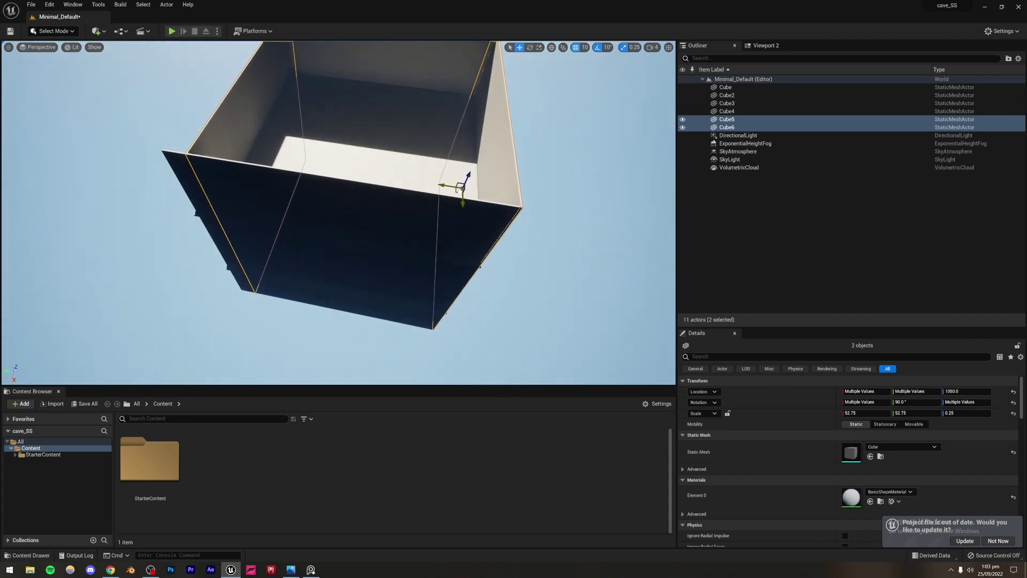
Step: Slide the ceiling slab sideways to about 530 in X to open a gap along one wall
{"action": "key", "text": "w"}
{"action": "right_click_drag", "start_coordinate": [457, 190], "coordinate": [361, 186]}
{"action": "right_click_drag", "start_coordinate": [295, 232], "coordinate": [328, 271]}
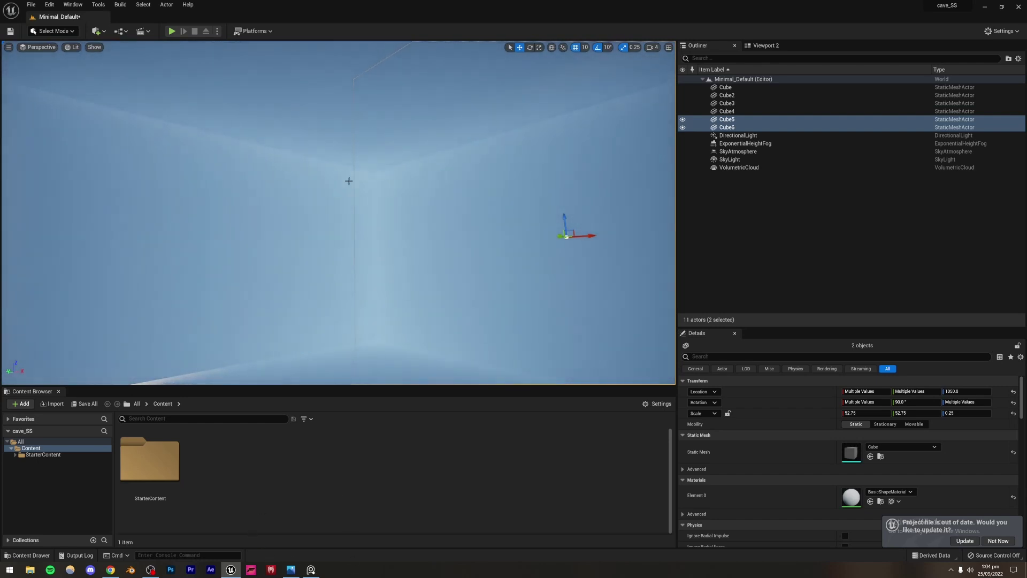
{"action": "right_click_drag", "start_coordinate": [328, 271], "coordinate": [331, 219]}
{"action": "left_click", "coordinate": [395, 235]}
{"action": "right_click_drag", "start_coordinate": [401, 206], "coordinate": [452, 124]}
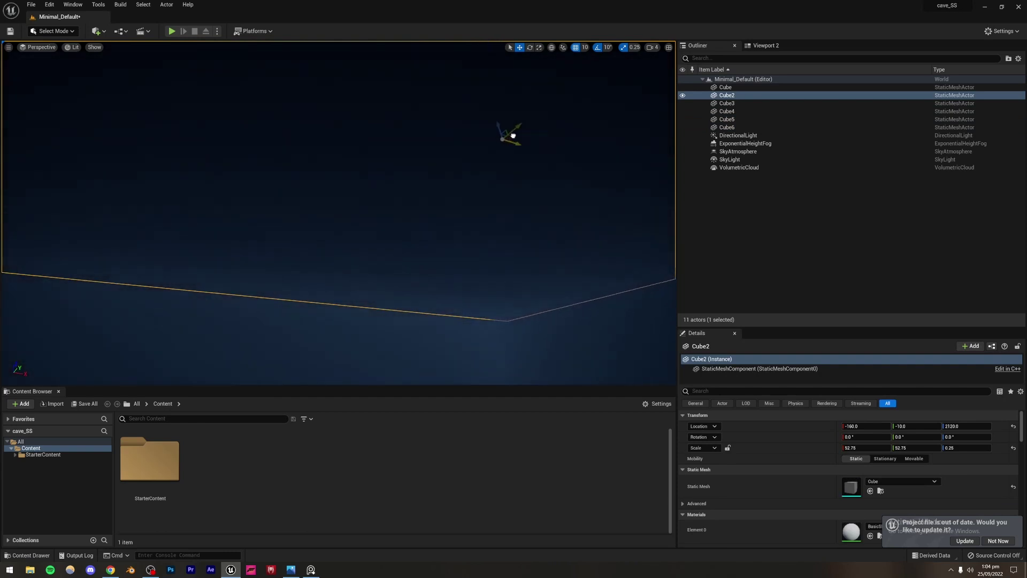
{"action": "left_click_drag", "start_coordinate": [513, 136], "coordinate": [620, 171]}
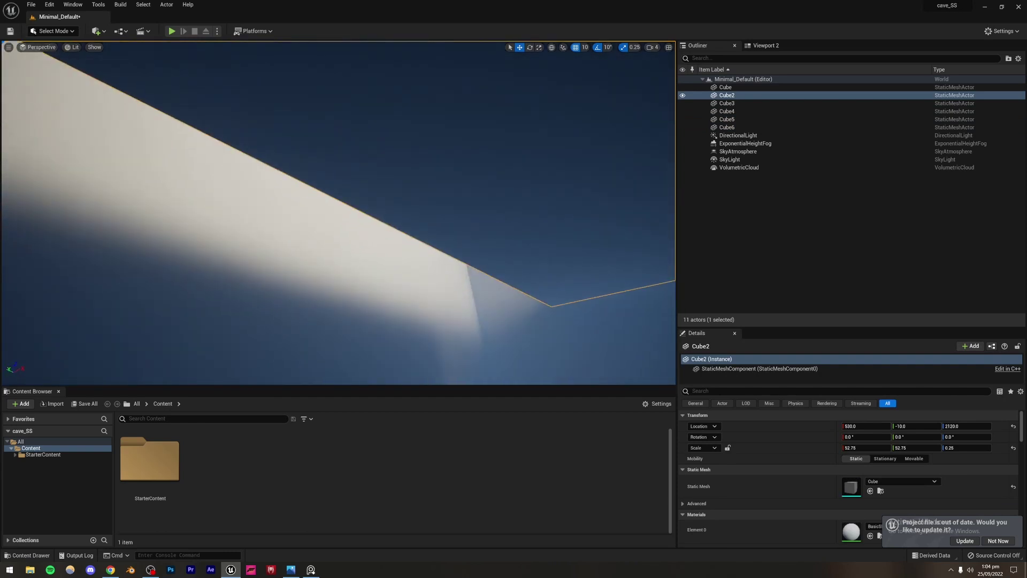
Step: Select the two adjoining walls, Cube3 and Cube6, and move them down together
{"action": "right_click_drag", "start_coordinate": [342, 214], "coordinate": [440, 221]}
{"action": "left_click", "coordinate": [504, 235]}
{"action": "left_click", "coordinate": [504, 235], "text": "ctrl"}
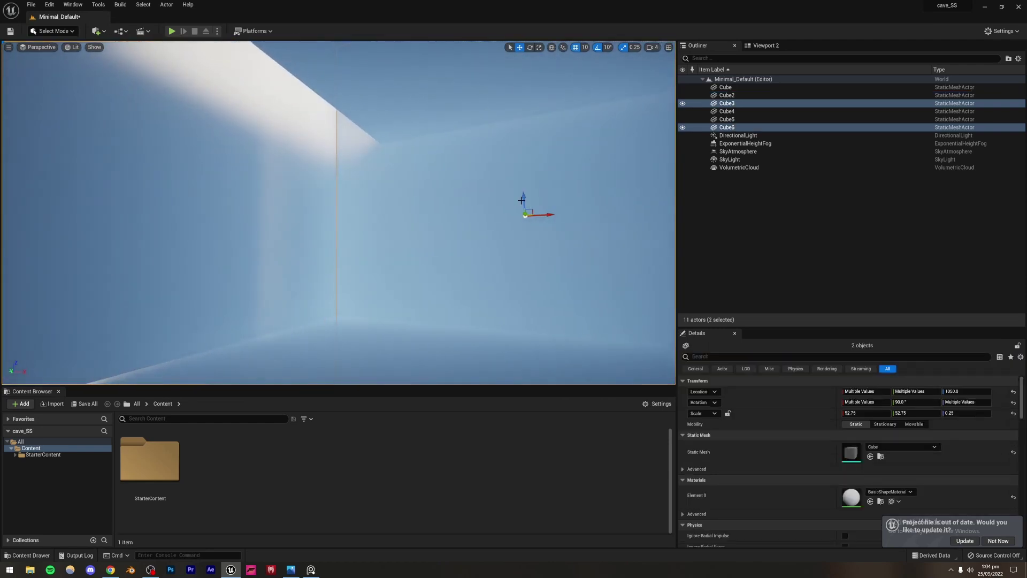
{"action": "left_click_drag", "start_coordinate": [523, 199], "coordinate": [527, 353]}
Step: Slide the ceiling slab further along X, to about 770, to widen the gap
{"action": "left_click", "coordinate": [337, 128]}
{"action": "right_click_drag", "start_coordinate": [337, 127], "coordinate": [358, 123]}
{"action": "left_click", "coordinate": [402, 184]}
{"action": "right_click_drag", "start_coordinate": [401, 183], "coordinate": [401, 184]}
{"action": "left_click_drag", "start_coordinate": [347, 78], "coordinate": [377, 70]}
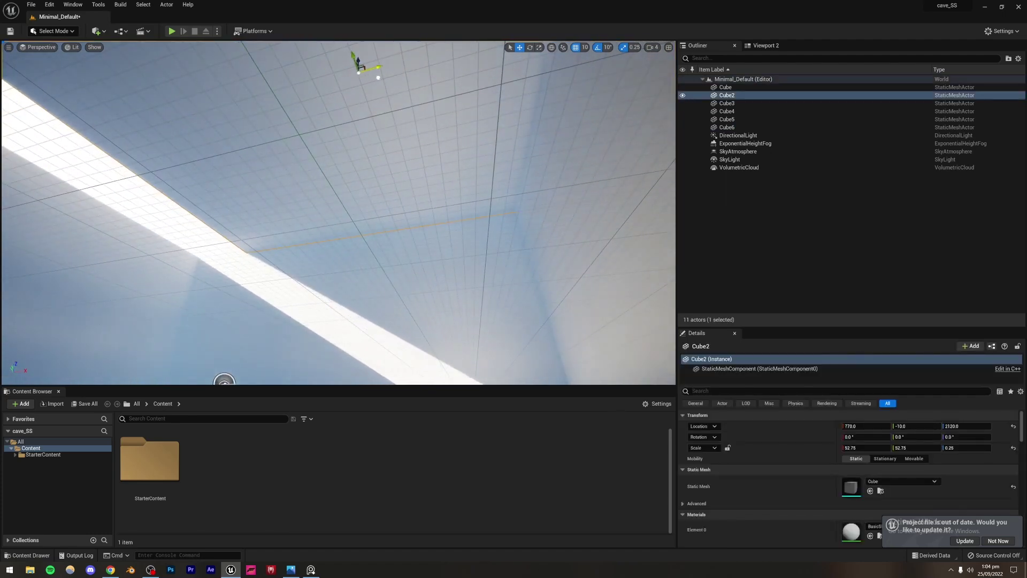
Step: Duplicate the ceiling slab across the gap, placing the copy at about -3030 in X
{"action": "right_click_drag", "start_coordinate": [378, 69], "coordinate": [325, 74]}
{"action": "right_click_drag", "start_coordinate": [405, 378], "coordinate": [412, 236]}
{"action": "left_click_drag", "start_coordinate": [484, 168], "coordinate": [249, 341], "text": "alt"}
{"action": "right_click_drag", "start_coordinate": [271, 315], "coordinate": [338, 276]}
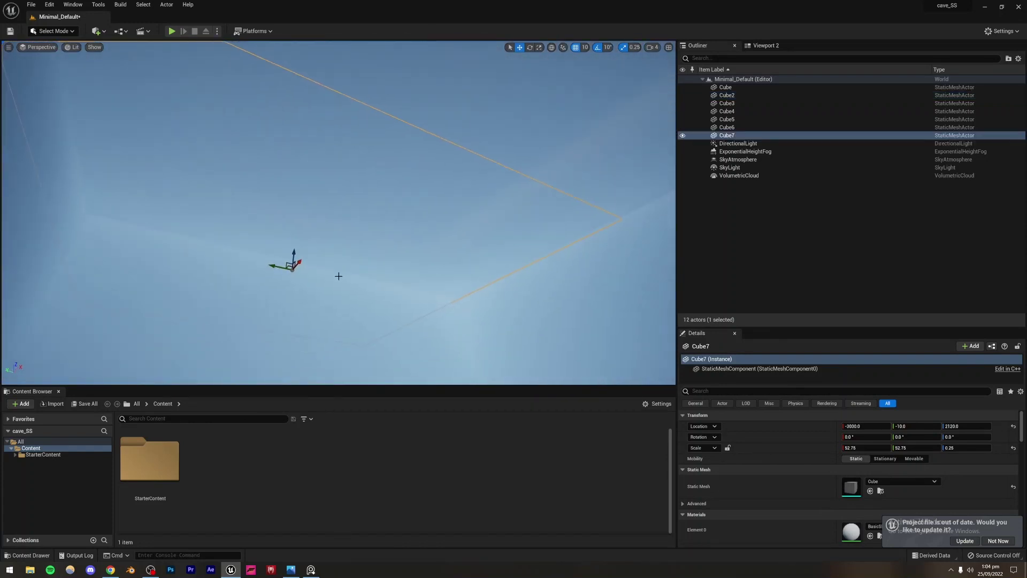
Step: Move the duplicated ceiling slab to about -4500 in X and 980 in Y, leaving a small opening at the ceiling corner
{"action": "left_click_drag", "start_coordinate": [226, 282], "coordinate": [178, 282]}
{"action": "left_click_drag", "start_coordinate": [241, 302], "coordinate": [179, 294]}
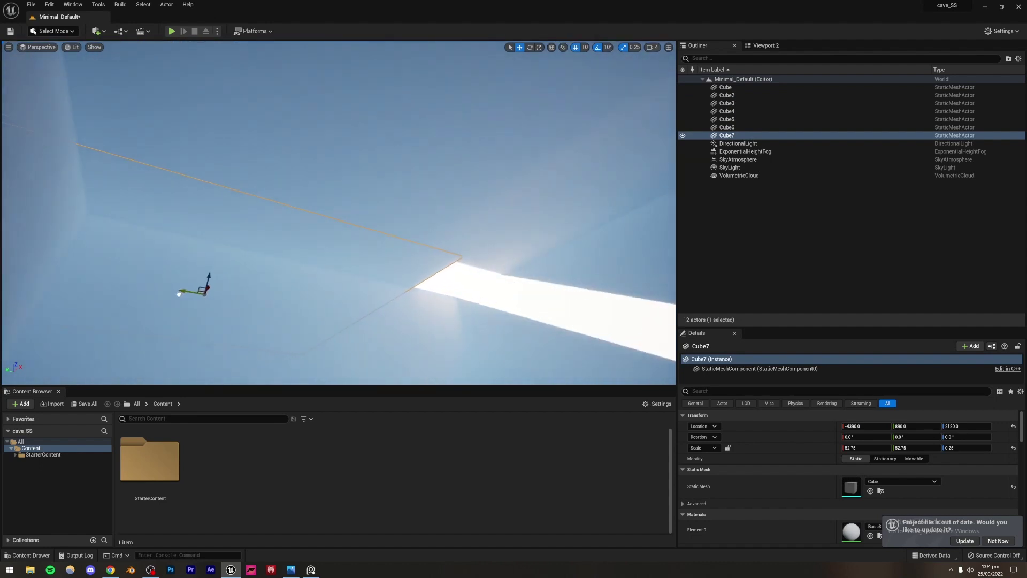
{"action": "right_click_drag", "start_coordinate": [338, 213], "coordinate": [346, 255]}
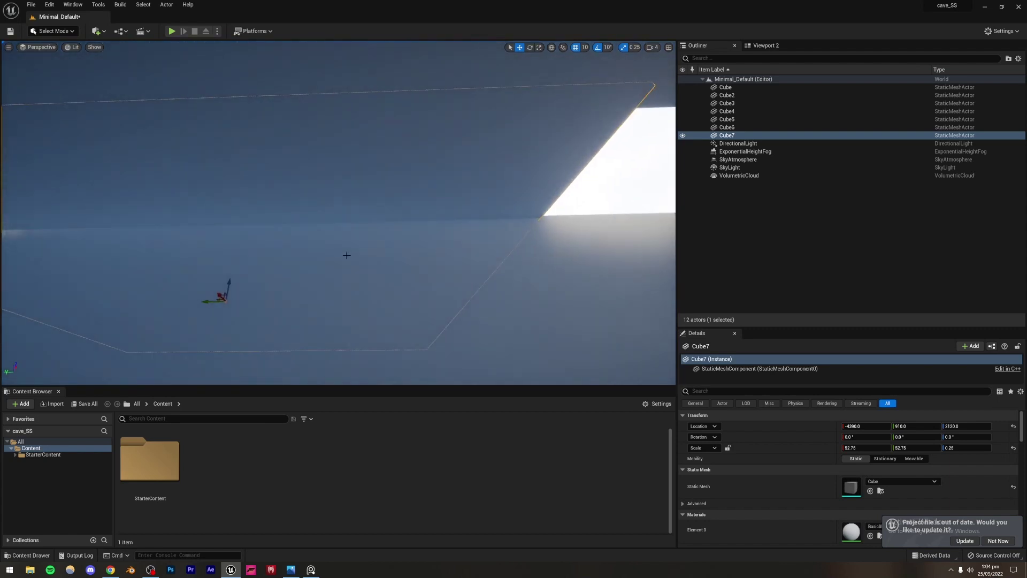
{"action": "left_click_drag", "start_coordinate": [220, 295], "coordinate": [230, 298]}
{"action": "left_click", "coordinate": [694, 161]}
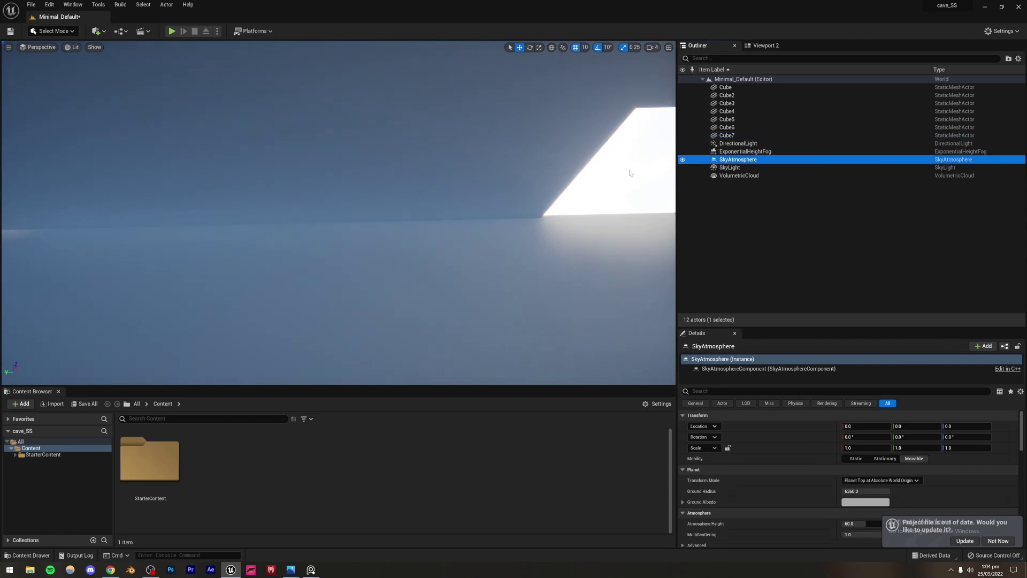
{"action": "left_click", "coordinate": [630, 174]}
{"action": "mouse_move", "coordinate": [431, 114]}
{"action": "right_mouse_down"}
{"action": "mouse_move", "coordinate": [591, 107]}
{"action": "mouse_move", "coordinate": [420, 139]}
{"action": "mouse_move", "coordinate": [431, 114]}
{"action": "right_mouse_up"}
{"action": "right_click_drag", "start_coordinate": [265, 342], "coordinate": [351, 106]}
{"action": "left_click", "coordinate": [404, 139]}
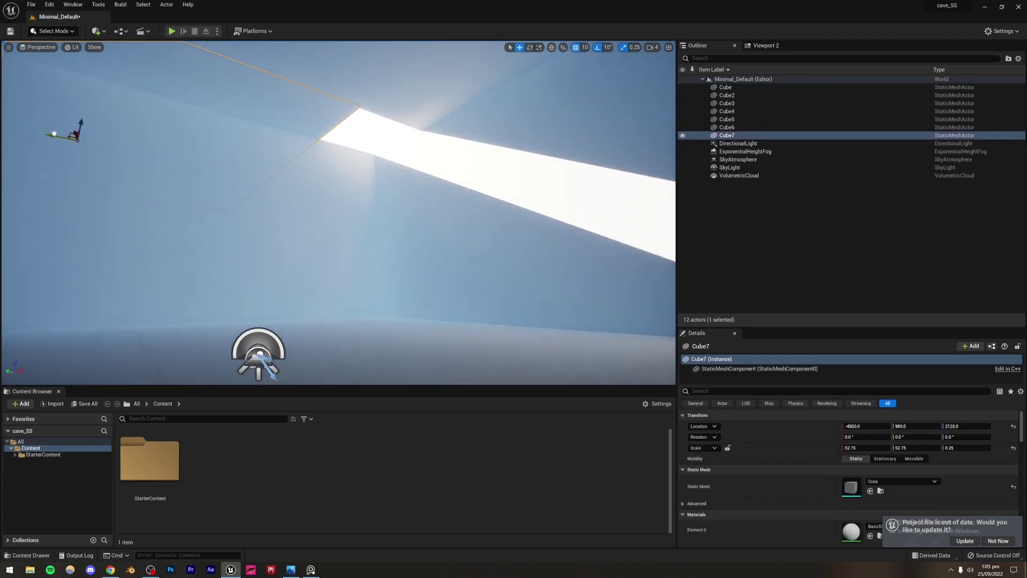
Step: Select both ceiling slabs, nudge them together to adjust the opening, and save the level
{"action": "left_click", "coordinate": [406, 78]}
{"action": "right_click_drag", "start_coordinate": [406, 78], "coordinate": [406, 78]}
{"action": "left_click", "coordinate": [298, 247], "text": "shift"}
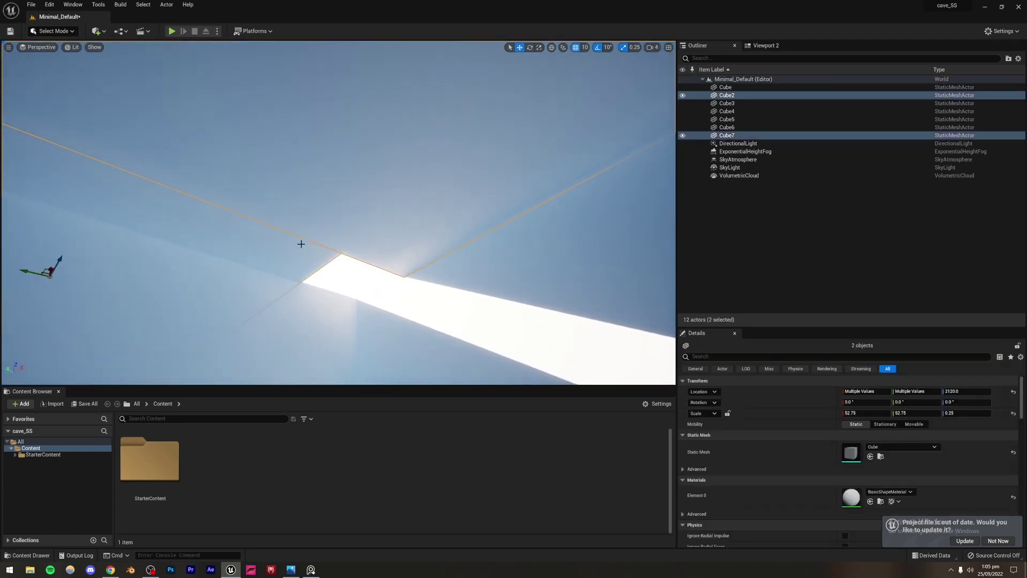
{"action": "right_click_drag", "start_coordinate": [301, 241], "coordinate": [301, 240]}
{"action": "left_click_drag", "start_coordinate": [157, 320], "coordinate": [157, 318]}
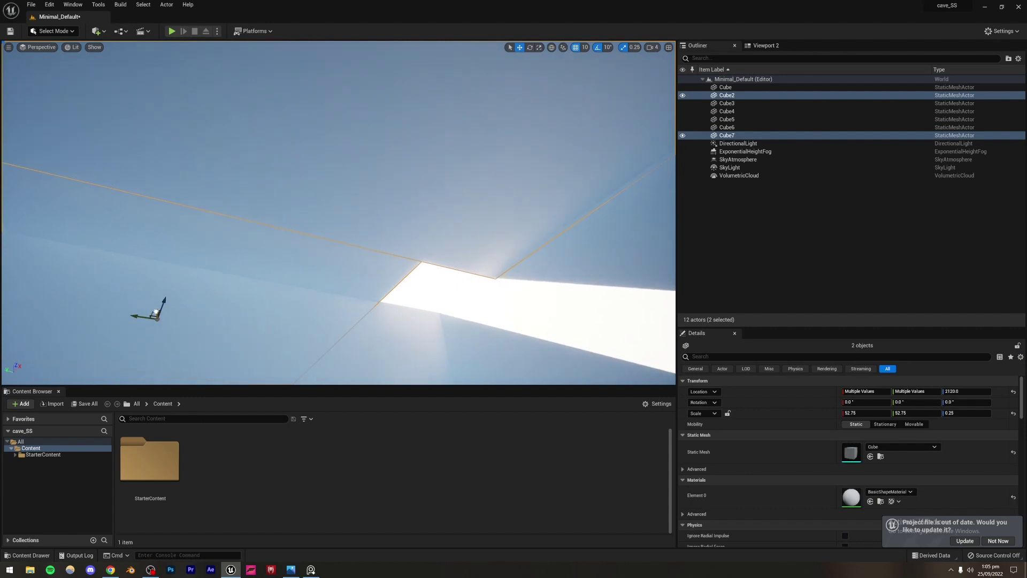
{"action": "right_click_drag", "start_coordinate": [456, 311], "coordinate": [414, 218]}
{"action": "left_click", "coordinate": [401, 230]}
{"action": "key", "text": "ctrl+s"}
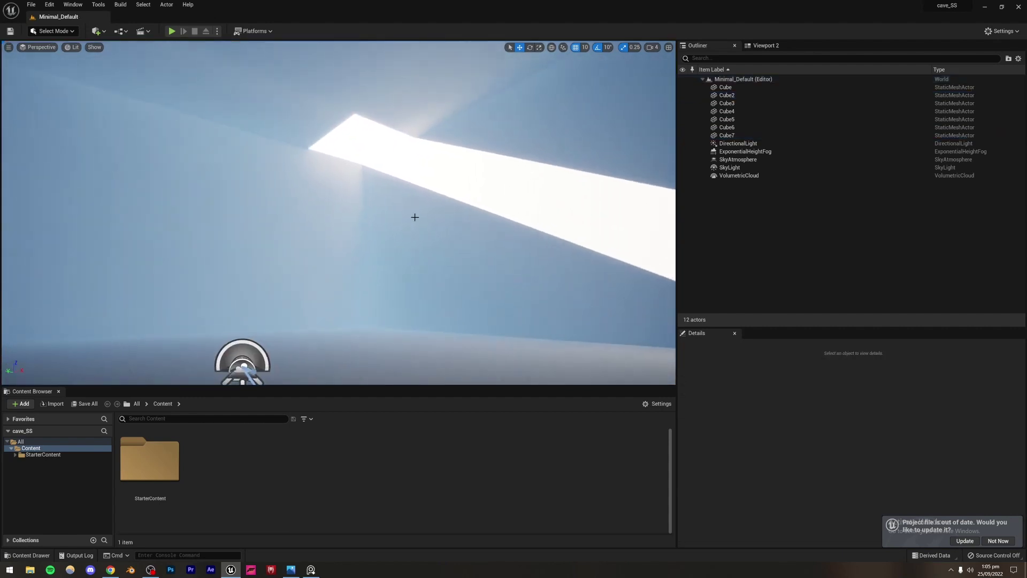
Step: Rotate the directional light to about -133° in X and -52° in Y so sunlight falls through the ceiling opening onto the floor
{"action": "left_click", "coordinate": [726, 144]}
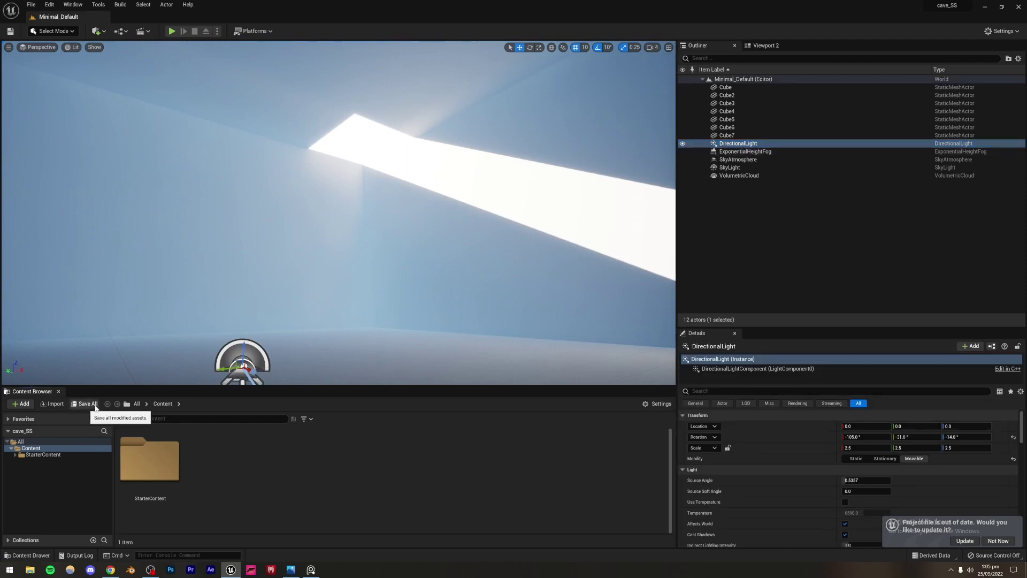
{"action": "right_click_drag", "start_coordinate": [482, 203], "coordinate": [482, 246]}
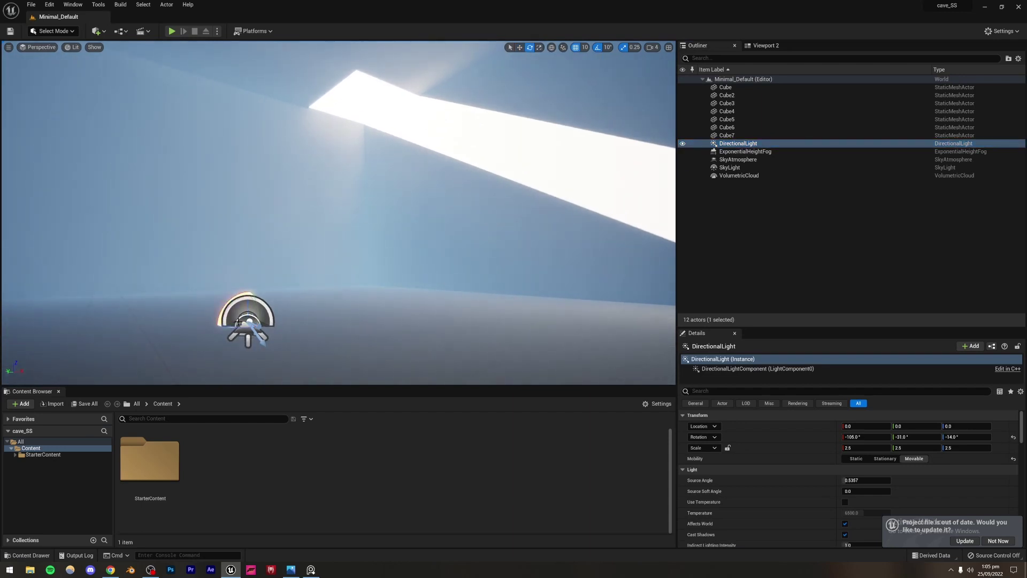
{"action": "left_click_drag", "start_coordinate": [263, 324], "coordinate": [235, 325]}
{"action": "left_click_drag", "start_coordinate": [334, 322], "coordinate": [345, 321]}
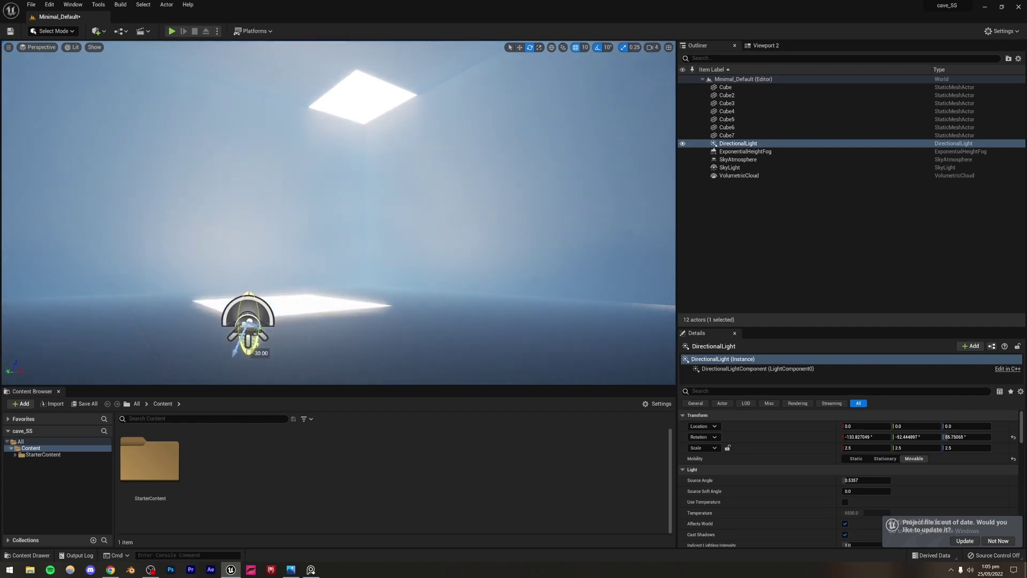
Step: Try rotating the sky light, and undo its rotation
{"action": "left_click", "coordinate": [255, 305]}
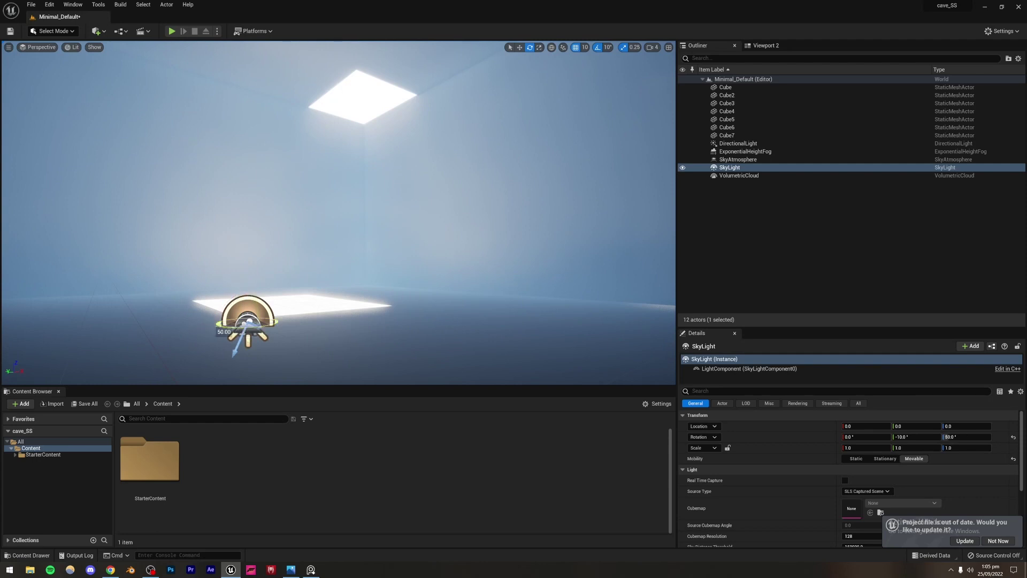
{"action": "right_click_drag", "start_coordinate": [332, 261], "coordinate": [321, 310]}
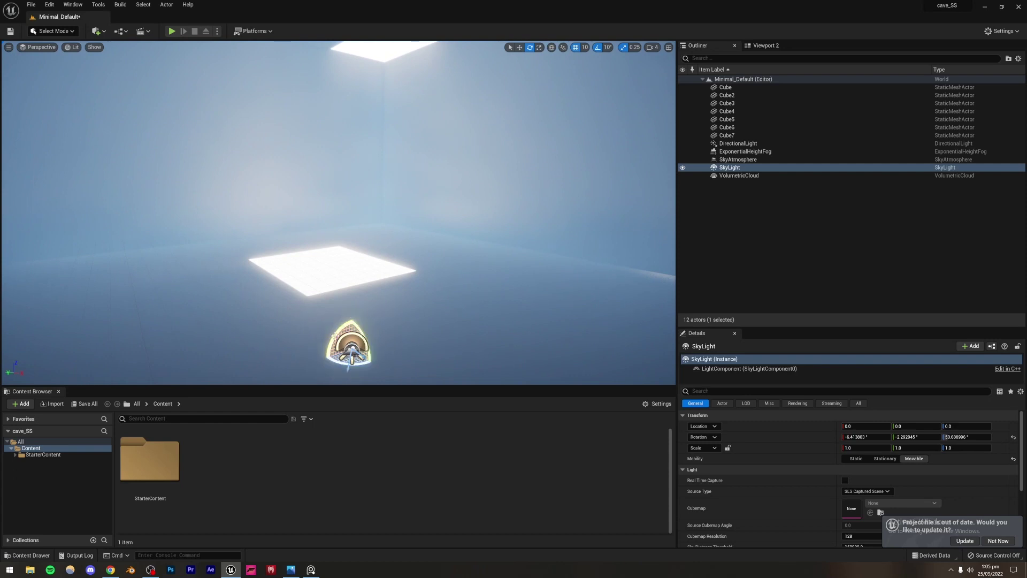
{"action": "key", "text": "ctrl+z"}
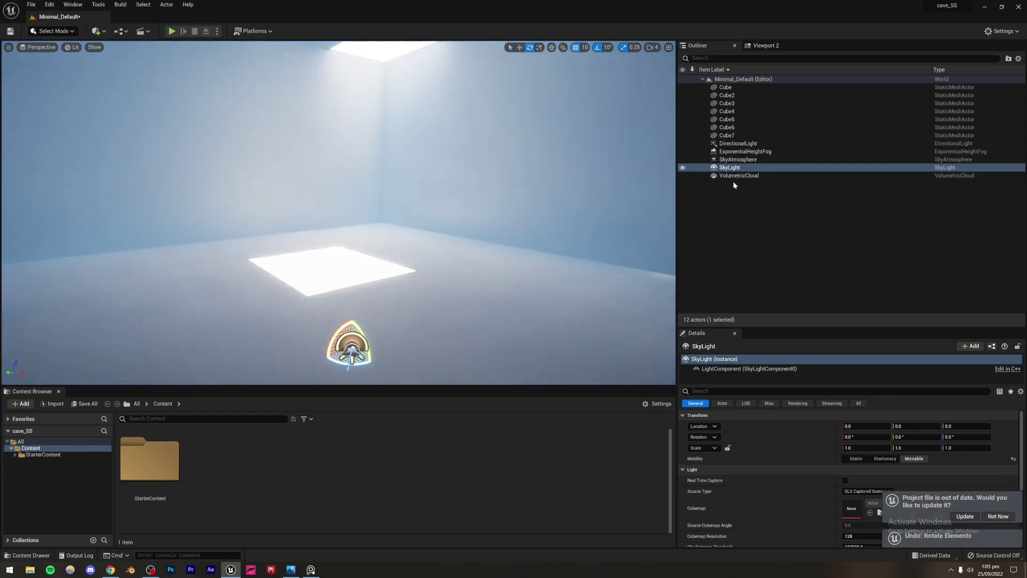
Step: Rotate the directional light to about -123° in X and -74° in Y to reposition the light shaft, and save the level
{"action": "left_click", "coordinate": [733, 181]}
{"action": "left_click", "coordinate": [738, 143]}
{"action": "left_click_drag", "start_coordinate": [342, 329], "coordinate": [347, 322]}
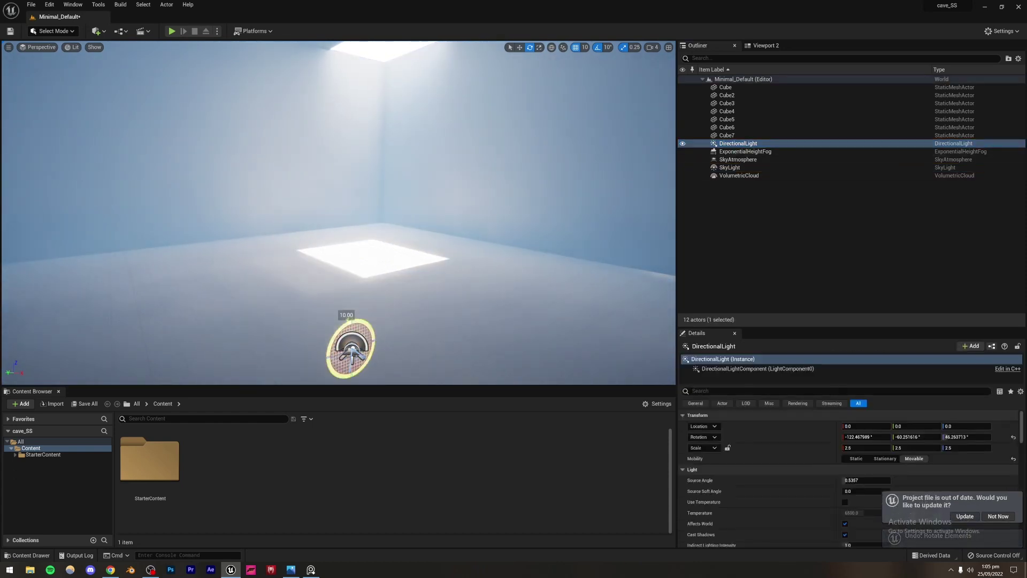
{"action": "mouse_move", "coordinate": [392, 291]}
{"action": "right_mouse_down"}
{"action": "mouse_move", "coordinate": [392, 230]}
{"action": "mouse_move", "coordinate": [401, 287]}
{"action": "right_mouse_up"}
{"action": "left_click_drag", "start_coordinate": [336, 340], "coordinate": [340, 364]}
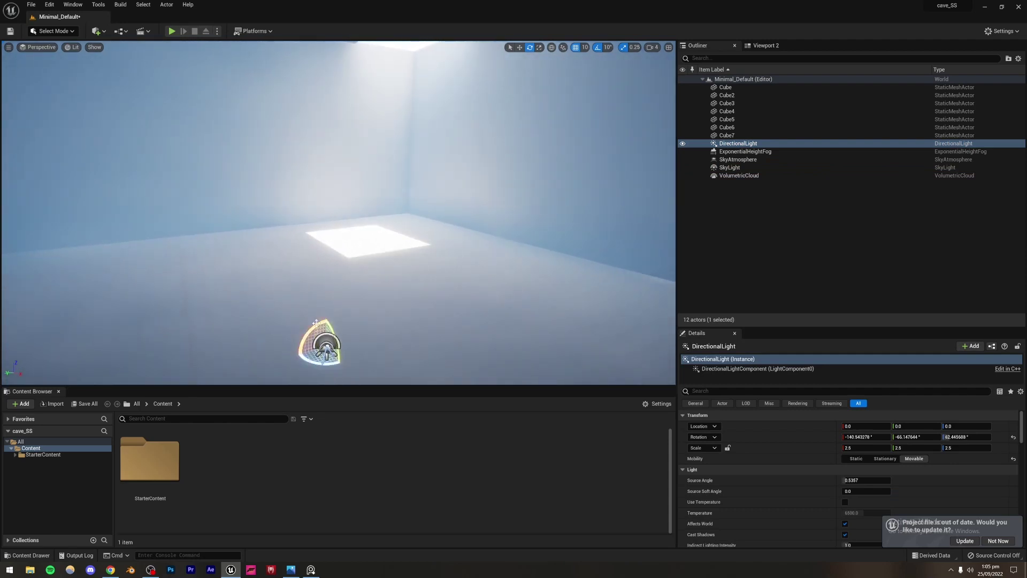
{"action": "left_click_drag", "start_coordinate": [313, 325], "coordinate": [306, 336]}
{"action": "right_click_drag", "start_coordinate": [428, 247], "coordinate": [367, 83]}
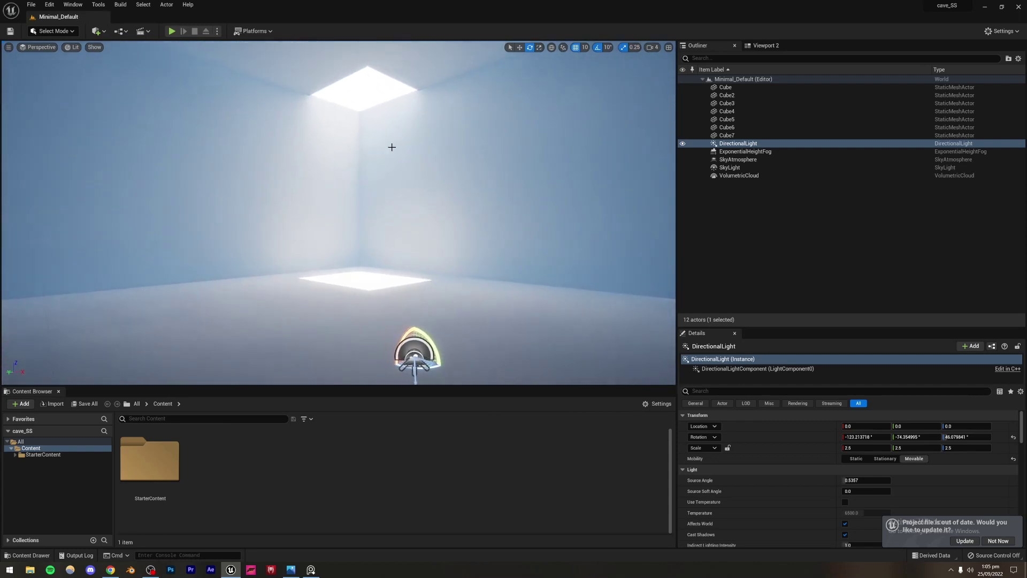
{"action": "right_click_drag", "start_coordinate": [392, 147], "coordinate": [369, 142]}
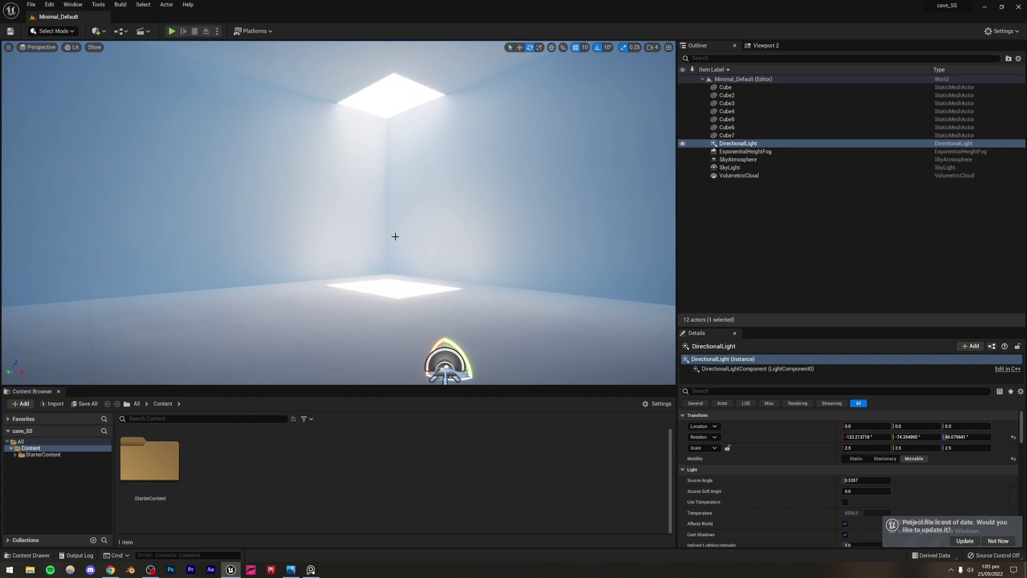
{"action": "right_click_drag", "start_coordinate": [395, 236], "coordinate": [213, 331]}
{"action": "key", "text": "w"}
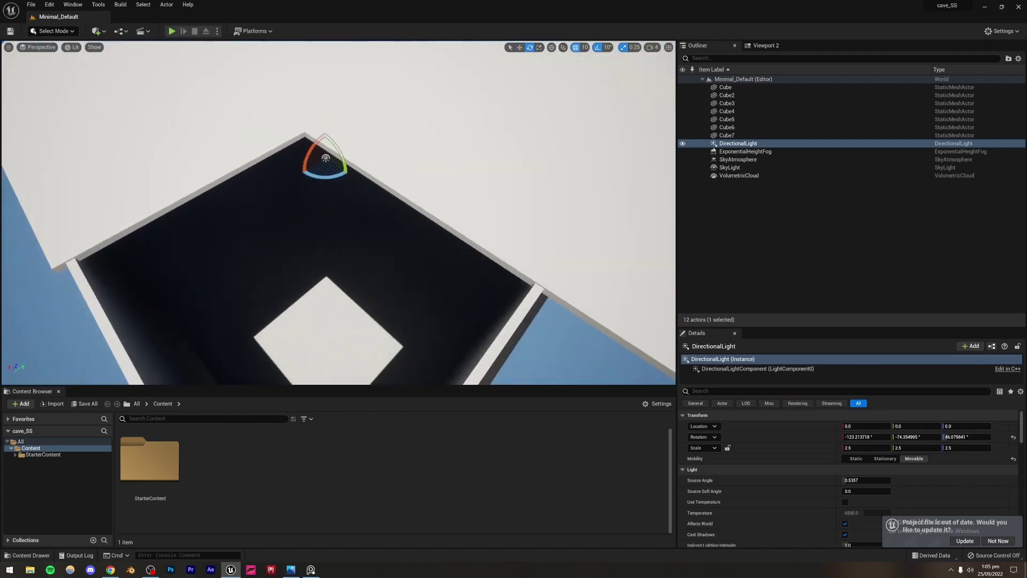
{"action": "right_click_drag", "start_coordinate": [391, 270], "coordinate": [200, 240]}
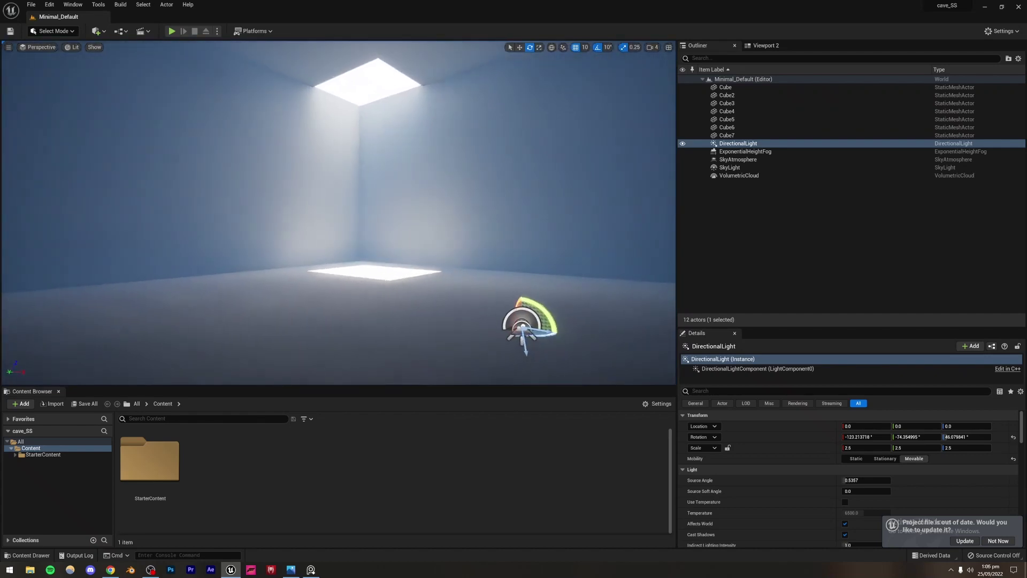
{"action": "right_click_drag", "start_coordinate": [374, 241], "coordinate": [403, 211]}
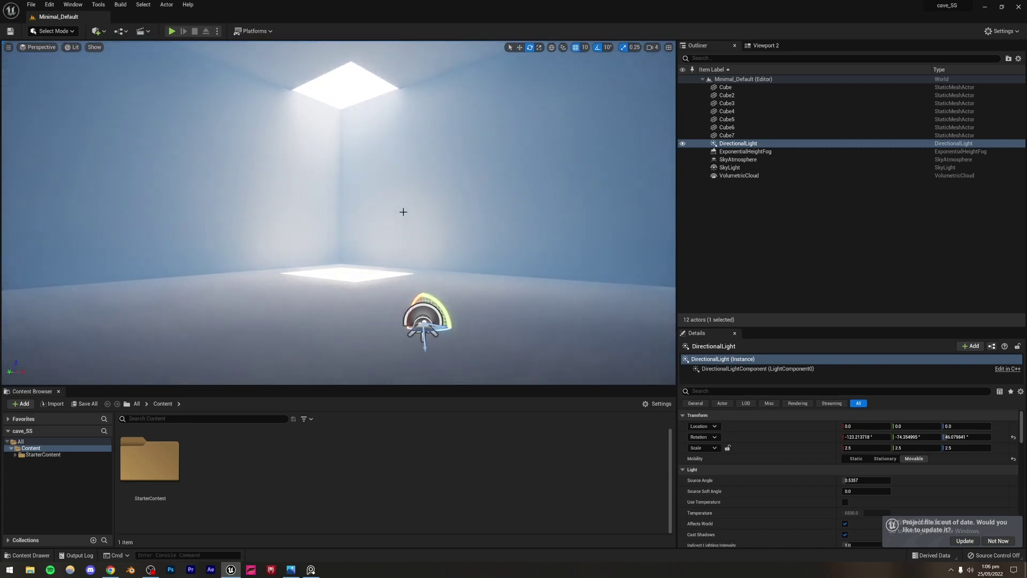
Step: Clear the selection and add a PostProcessVolume actor in the middle of the room
{"action": "left_click", "coordinate": [342, 88]}
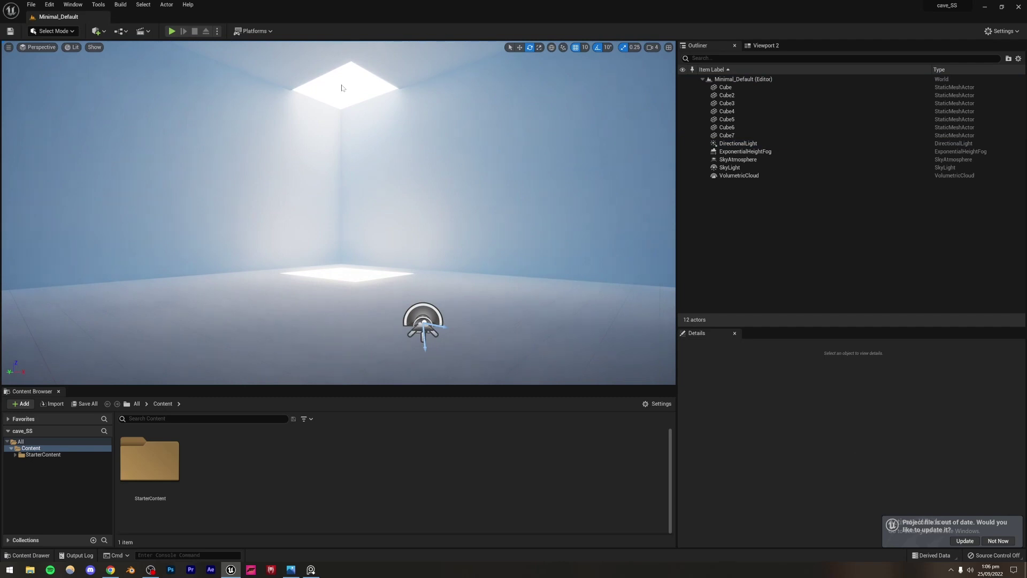
{"action": "left_click", "coordinate": [99, 31]}
{"action": "mouse_move", "coordinate": [135, 127]}
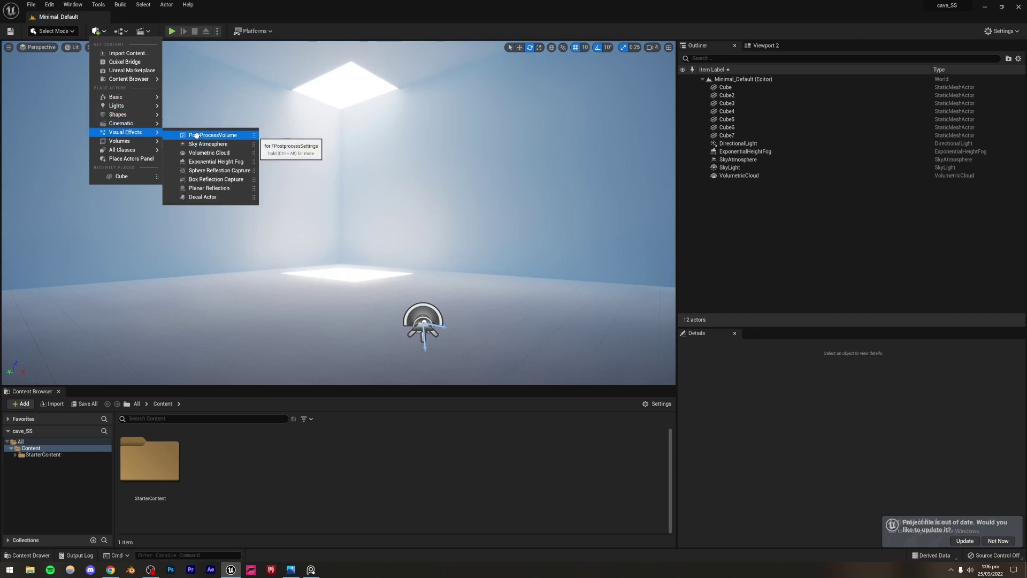
{"action": "left_click", "coordinate": [195, 135]}
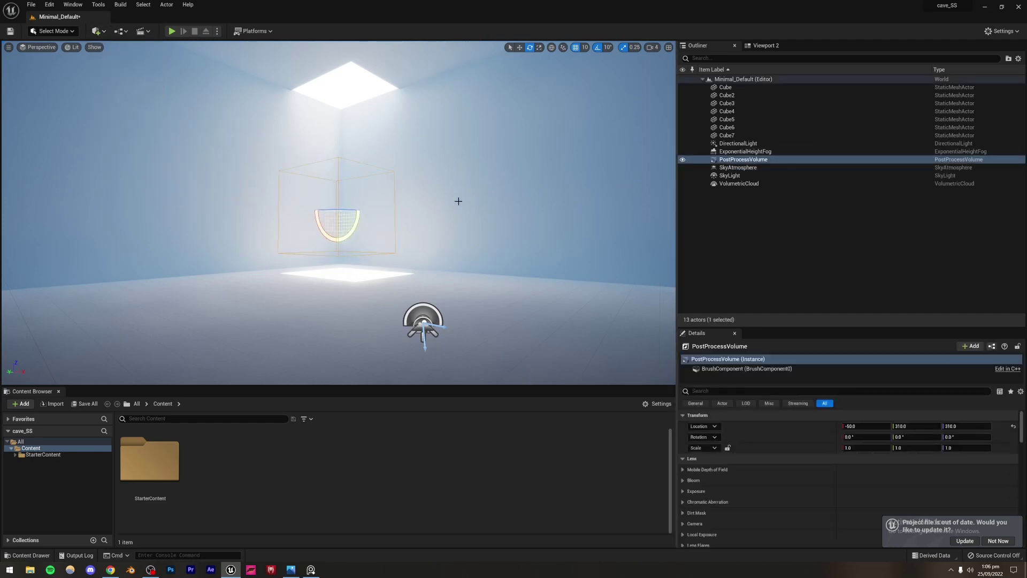
Step: Override the post process volume's exposure, setting Metering Mode to Manual and Exposure Compensation to 5.0
{"action": "left_click", "coordinate": [683, 490]}
{"action": "left_click", "coordinate": [697, 502]}
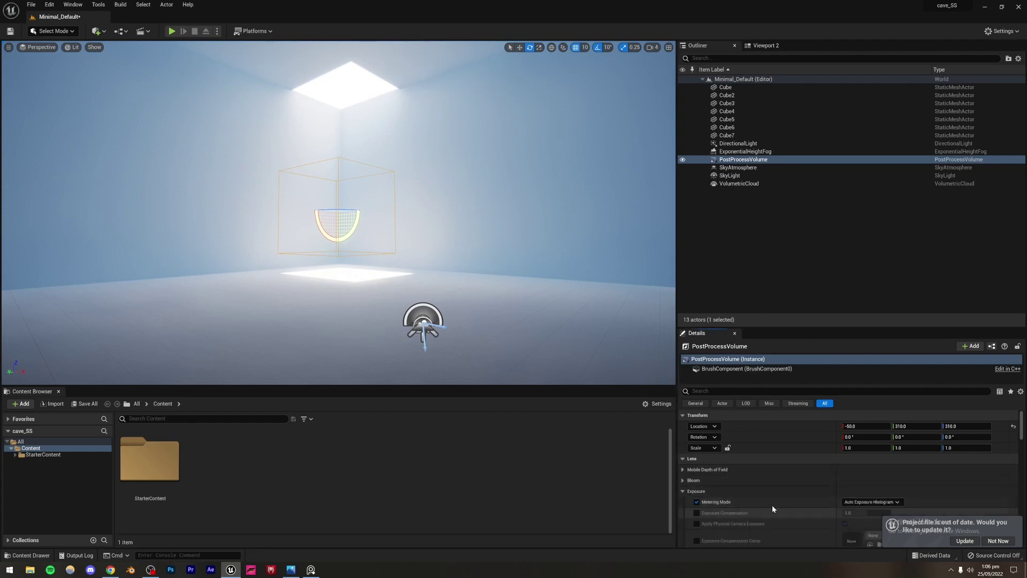
{"action": "left_click", "coordinate": [854, 502]}
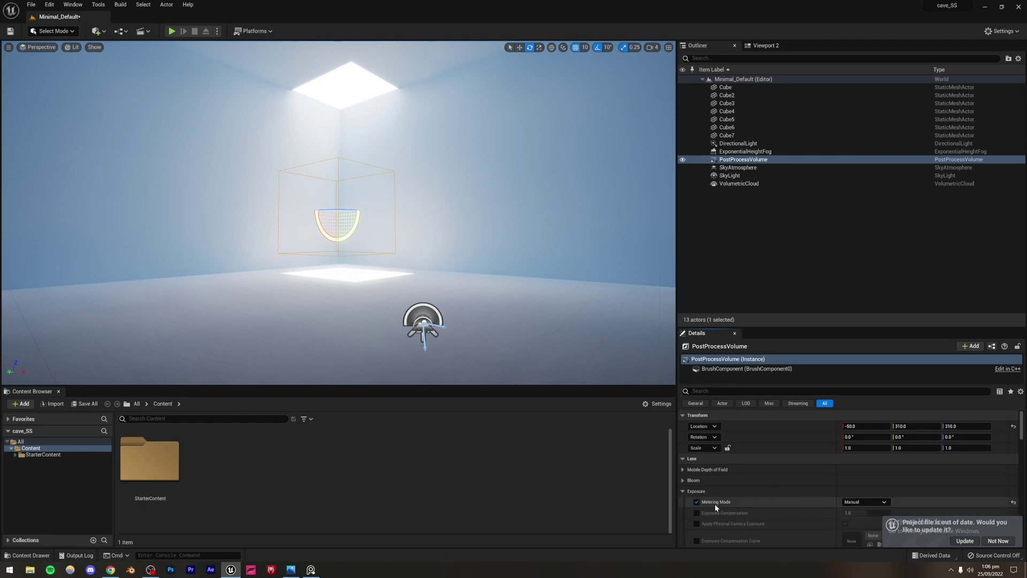
{"action": "left_click", "coordinate": [696, 513]}
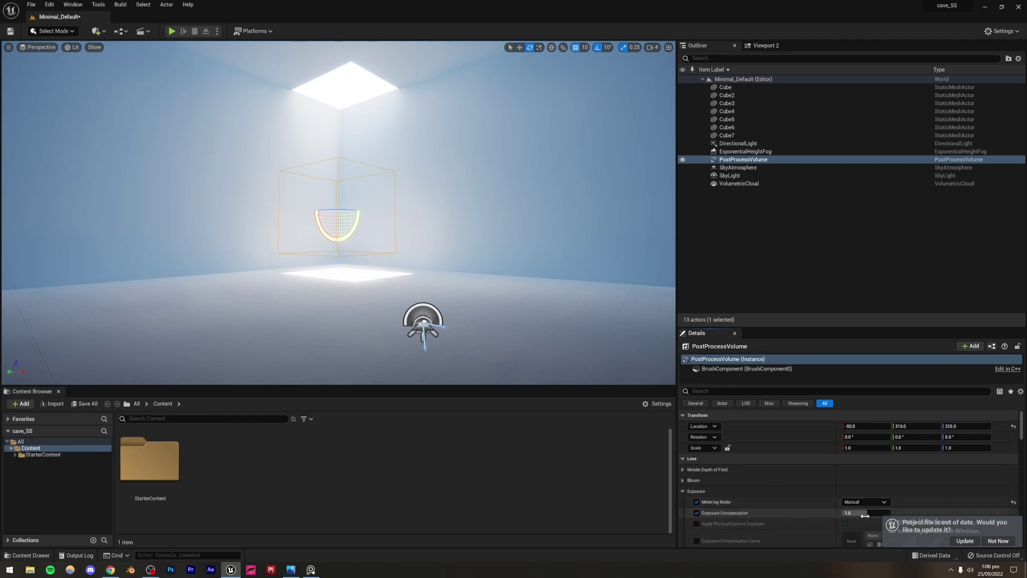
{"action": "left_click", "coordinate": [859, 513]}
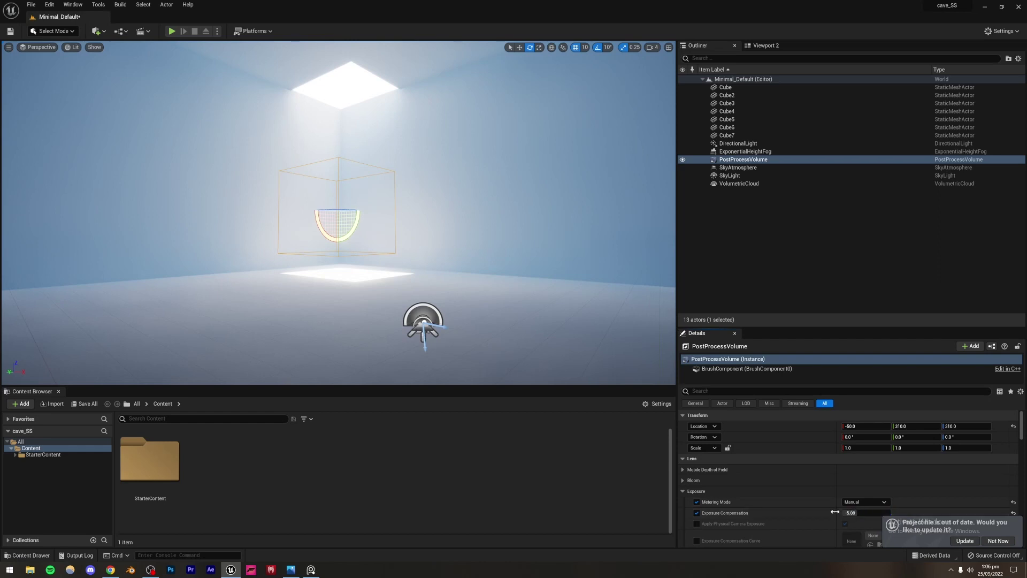
{"action": "key", "text": "ctrl+z"}
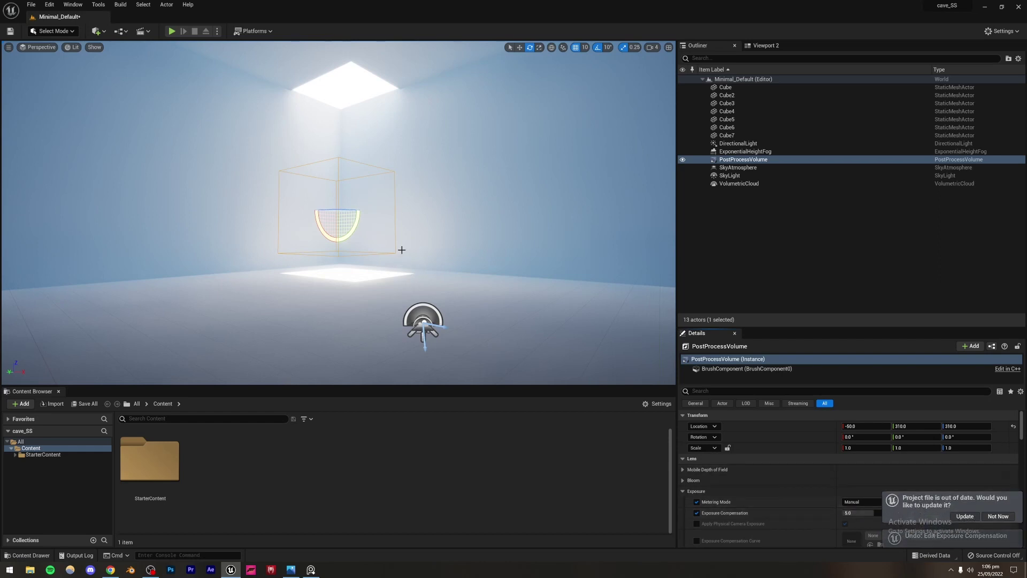
Step: Compare the room's exposure from inside and outside the post process volume's bounds
{"action": "key", "text": "w"}
{"action": "mouse_move", "coordinate": [399, 252]}
{"action": "right_mouse_down"}
{"action": "mouse_move", "coordinate": [342, 256]}
{"action": "mouse_move", "coordinate": [399, 252]}
{"action": "right_mouse_up"}
{"action": "key", "text": "s"}
{"action": "scroll", "coordinate": [400, 252], "scroll_direction": "up", "scroll_amount": 6}
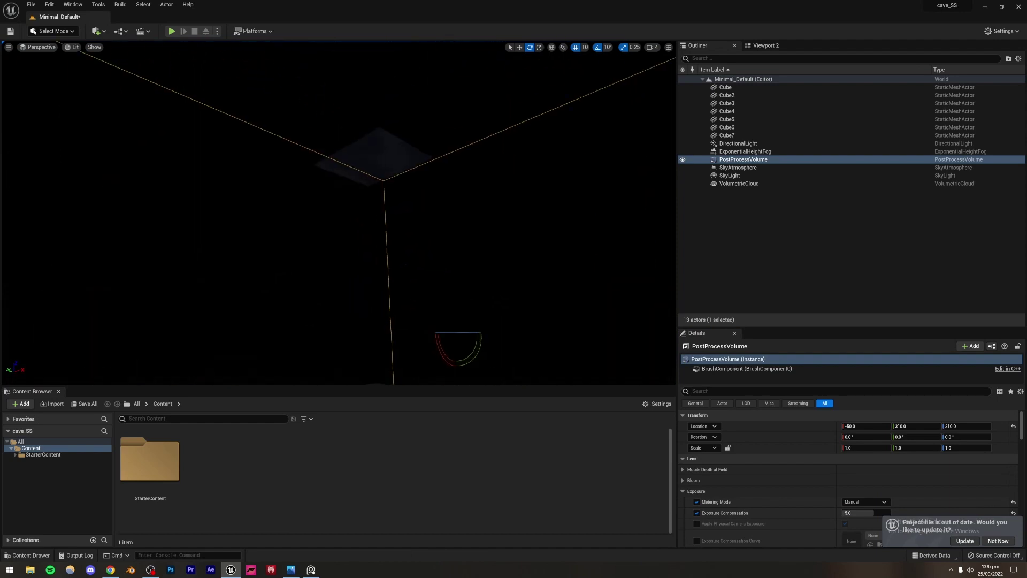
{"action": "scroll", "coordinate": [399, 226], "scroll_direction": "down", "scroll_amount": 8}
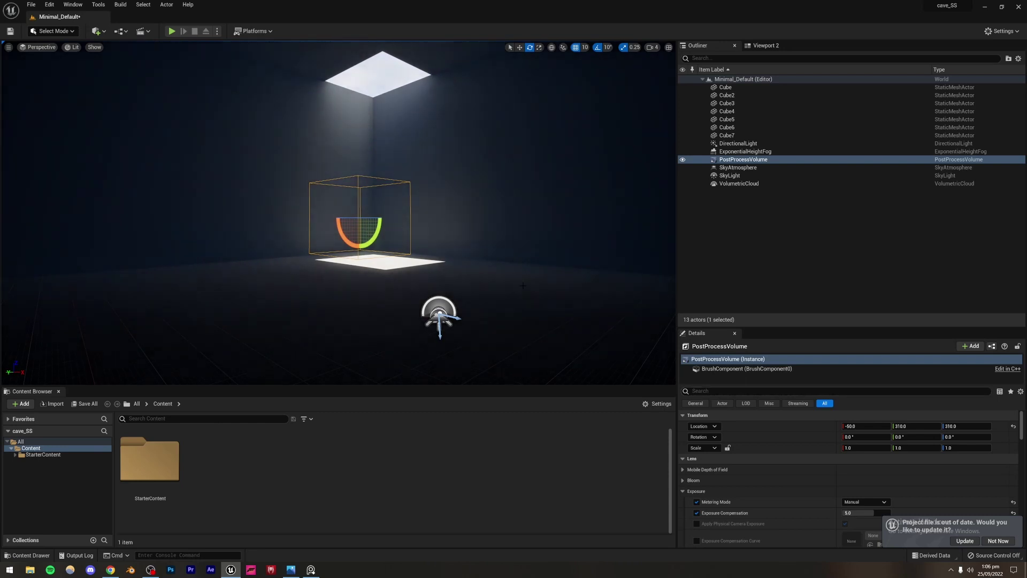
{"action": "right_click_drag", "start_coordinate": [362, 214], "coordinate": [369, 342]}
{"action": "key", "text": "e"}
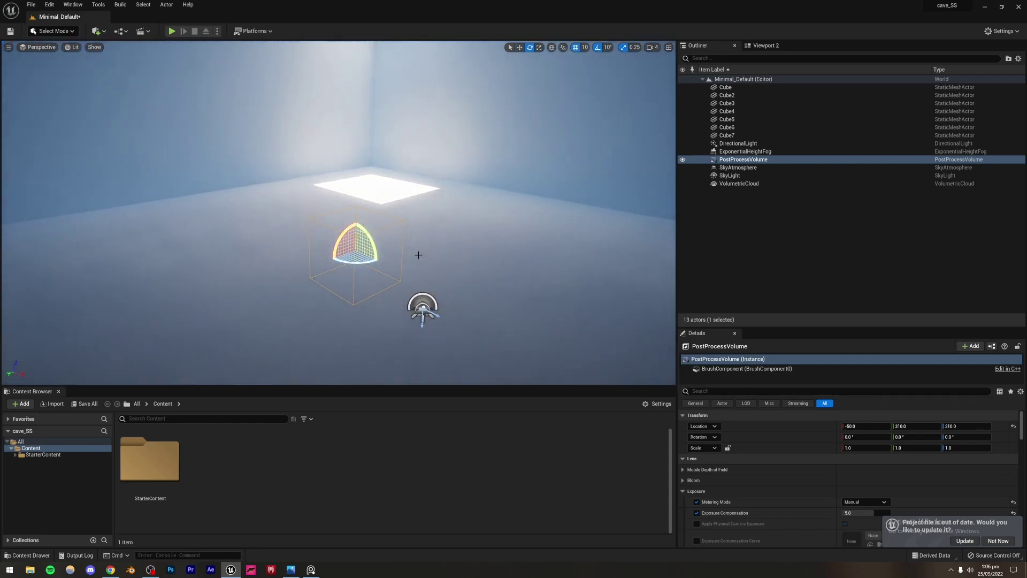
Step: Undo a trial scaling of the post process volume and enable Infinite Extent (Unbound) for it instead
{"action": "left_click", "coordinate": [539, 47]}
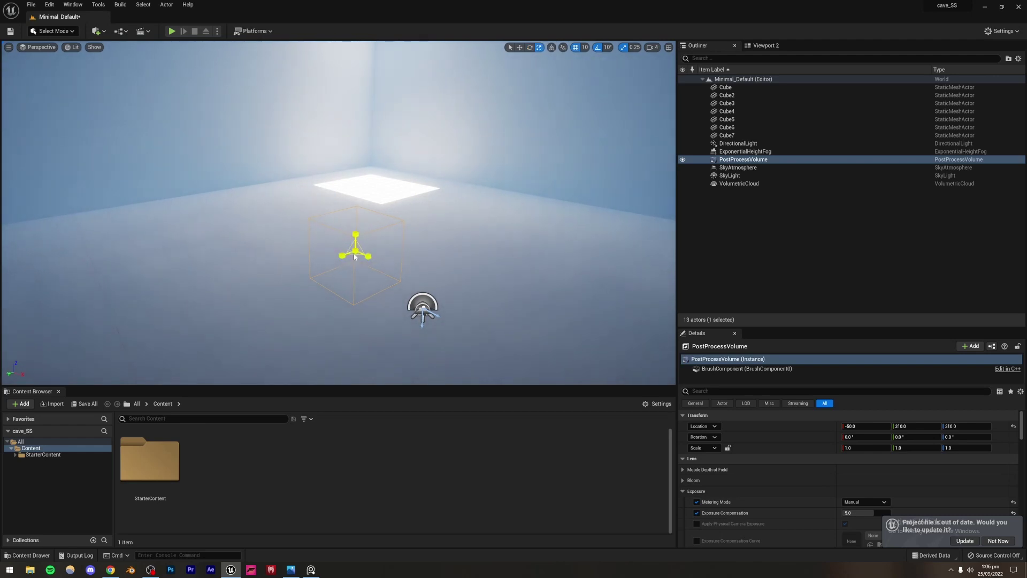
{"action": "key", "text": "ctrl+z"}
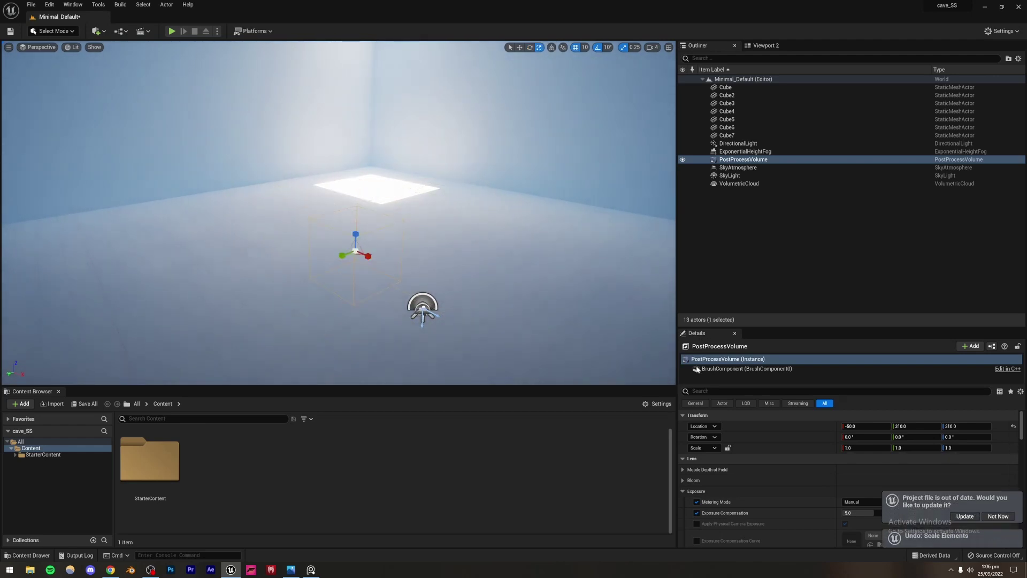
{"action": "type", "text": "infi"}
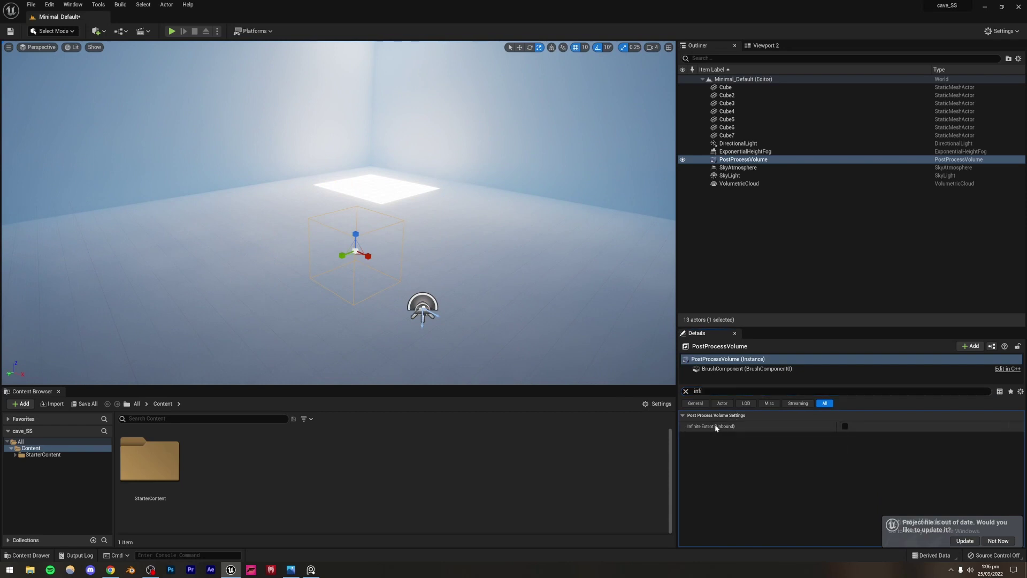
{"action": "left_click", "coordinate": [844, 427]}
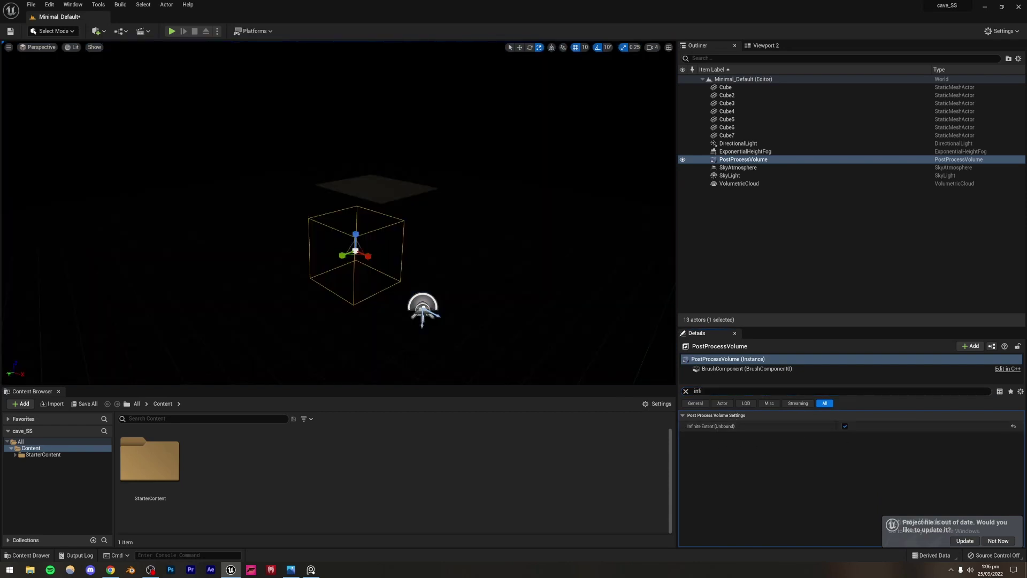
Step: Move the post process volume's box vertically down out of the visible room area
{"action": "right_click_drag", "start_coordinate": [339, 214], "coordinate": [298, 305]}
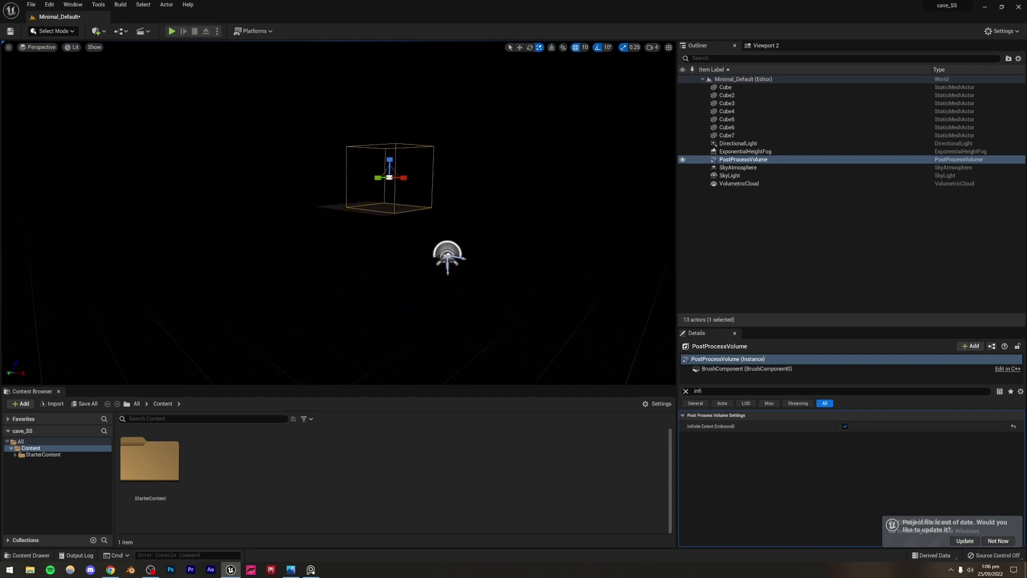
{"action": "key", "text": "w"}
{"action": "left_click_drag", "start_coordinate": [390, 161], "coordinate": [385, 382]}
{"action": "right_click_drag", "start_coordinate": [386, 378], "coordinate": [385, 316]}
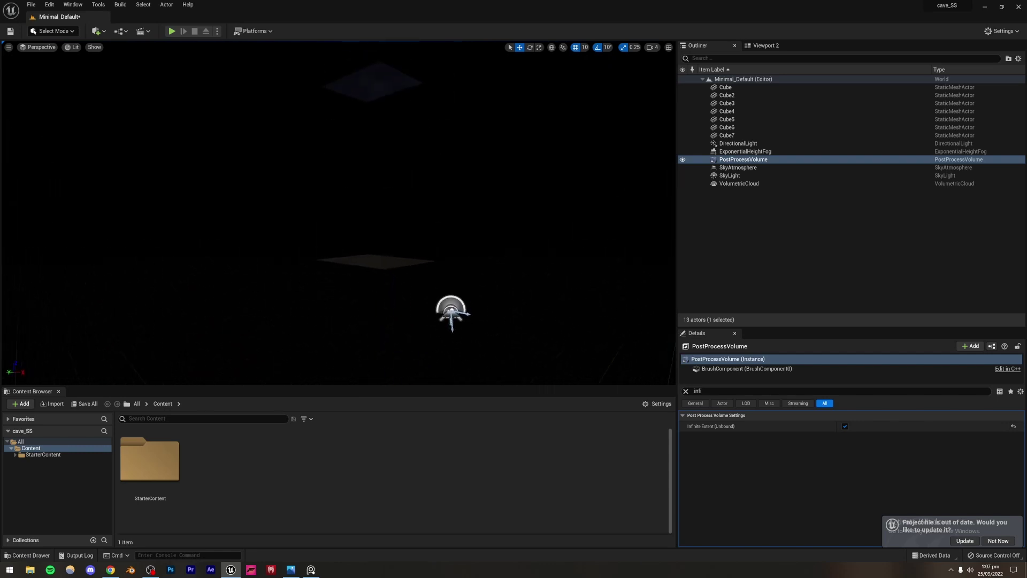
Step: Try Exposure Compensation values of 10 and 14 on the post process volume, and settle on 13
{"action": "left_click", "coordinate": [736, 289]}
{"action": "left_click", "coordinate": [743, 159]}
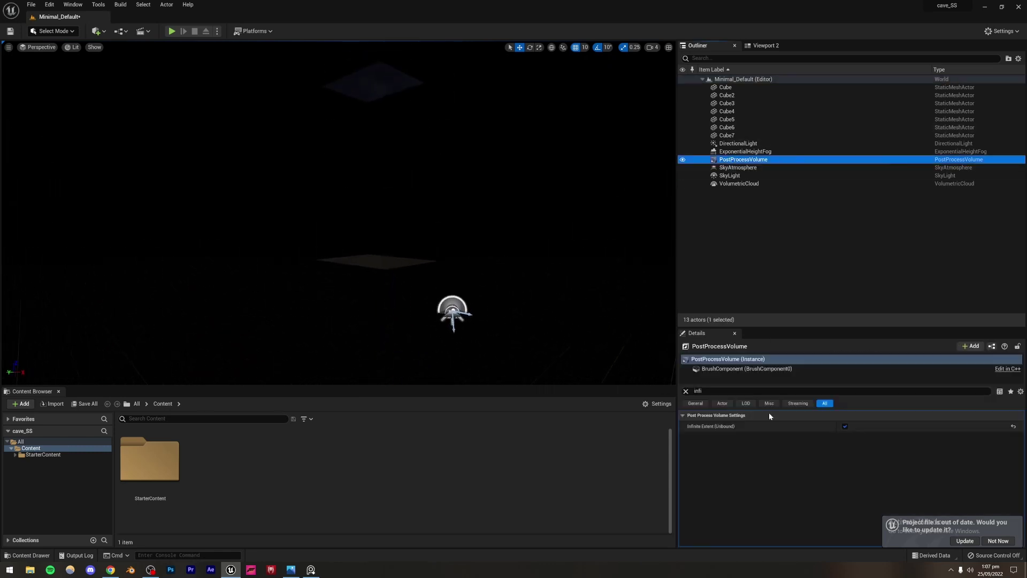
{"action": "left_click", "coordinate": [686, 391]}
{"action": "scroll", "coordinate": [818, 495], "scroll_direction": "down", "scroll_amount": 1}
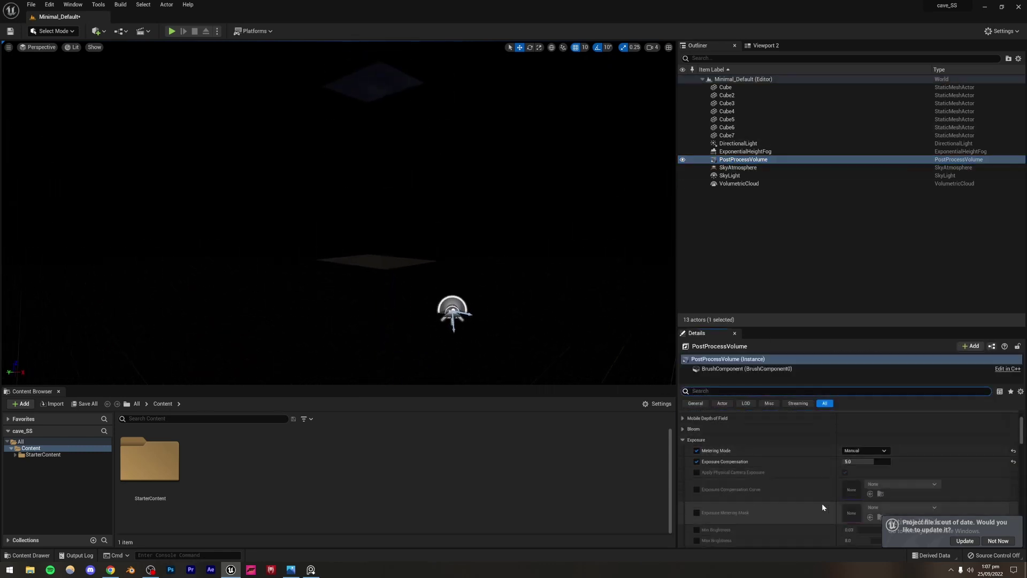
{"action": "left_click", "coordinate": [858, 460]}
{"action": "type", "text": "10"}
{"action": "key", "text": "Return"}
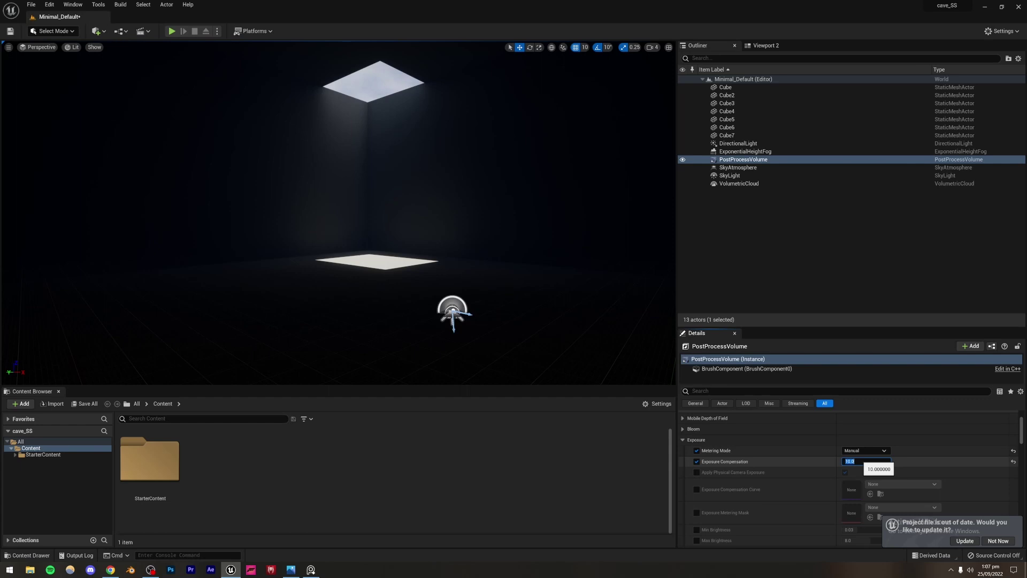
{"action": "type", "text": "14"}
{"action": "key", "text": "Return"}
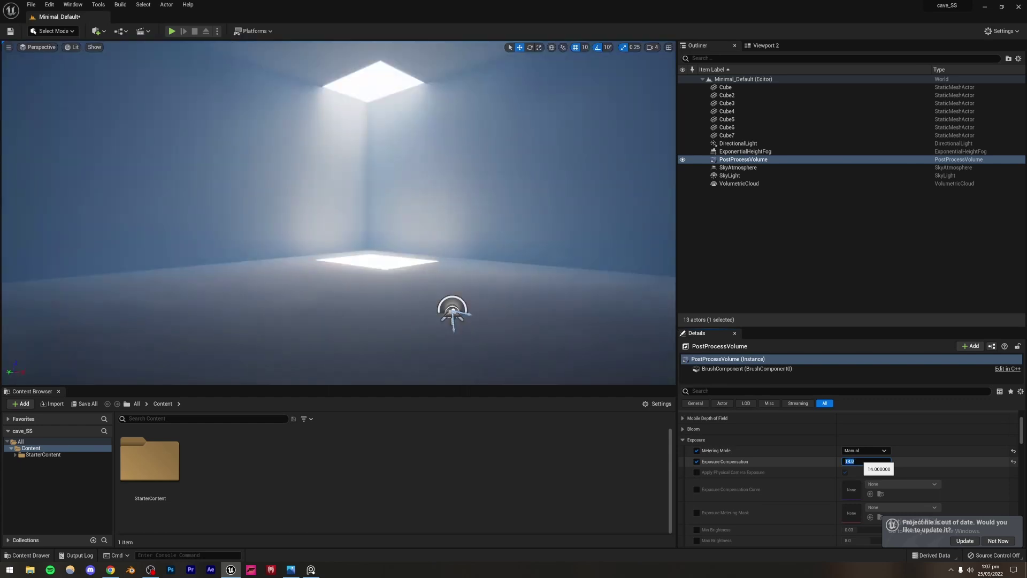
{"action": "type", "text": "13"}
{"action": "key", "text": "Return"}
Step: Deselect the post process volume and save the level
{"action": "left_click", "coordinate": [361, 89]}
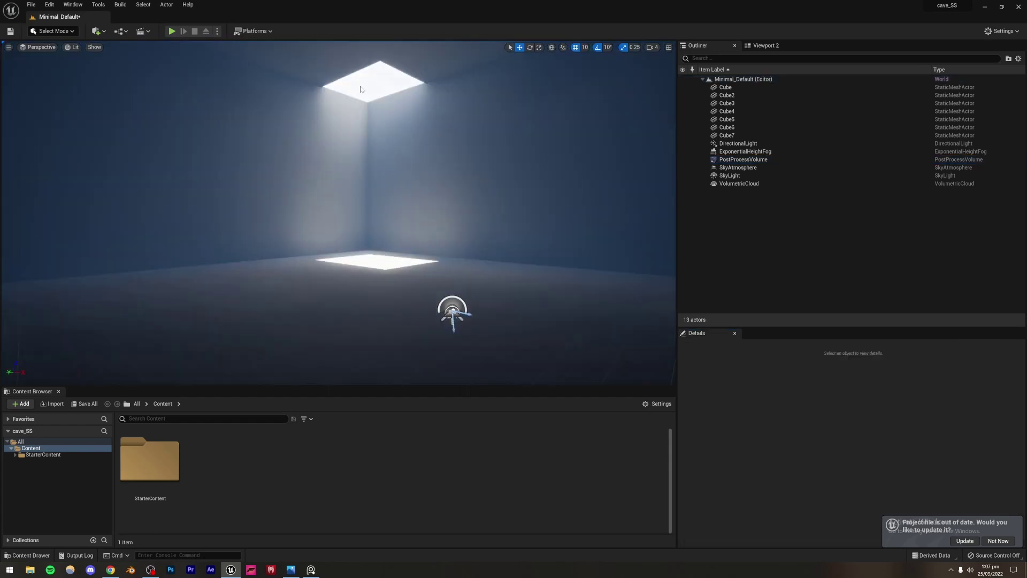
{"action": "key", "text": "ctrl+s"}
{"action": "mouse_move", "coordinate": [360, 89]}
{"action": "right_mouse_down"}
{"action": "mouse_move", "coordinate": [370, 113]}
{"action": "mouse_move", "coordinate": [370, 80]}
{"action": "right_mouse_up"}
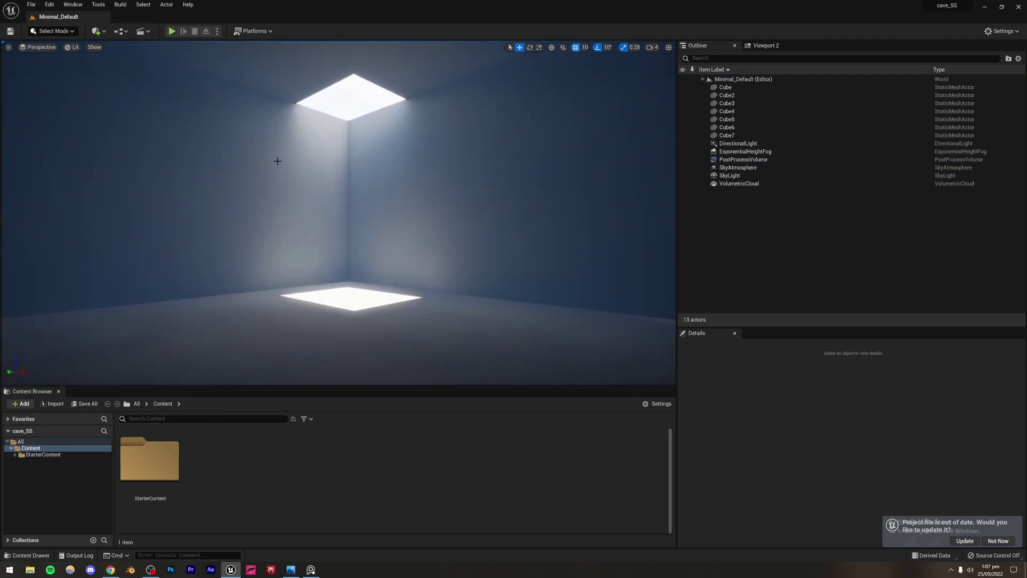